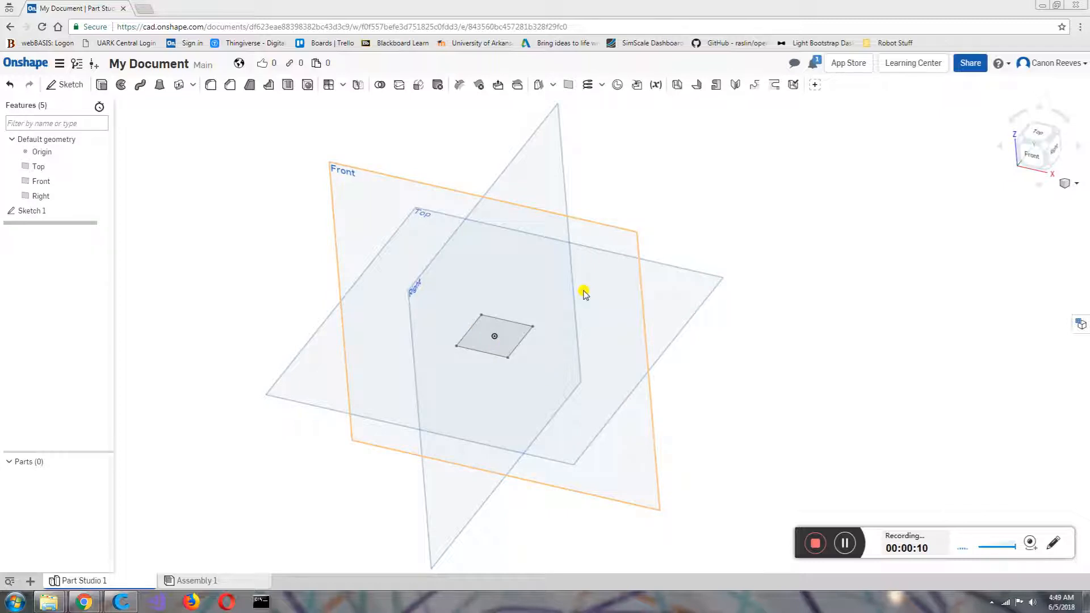
scroll(589, 380, up, 5)
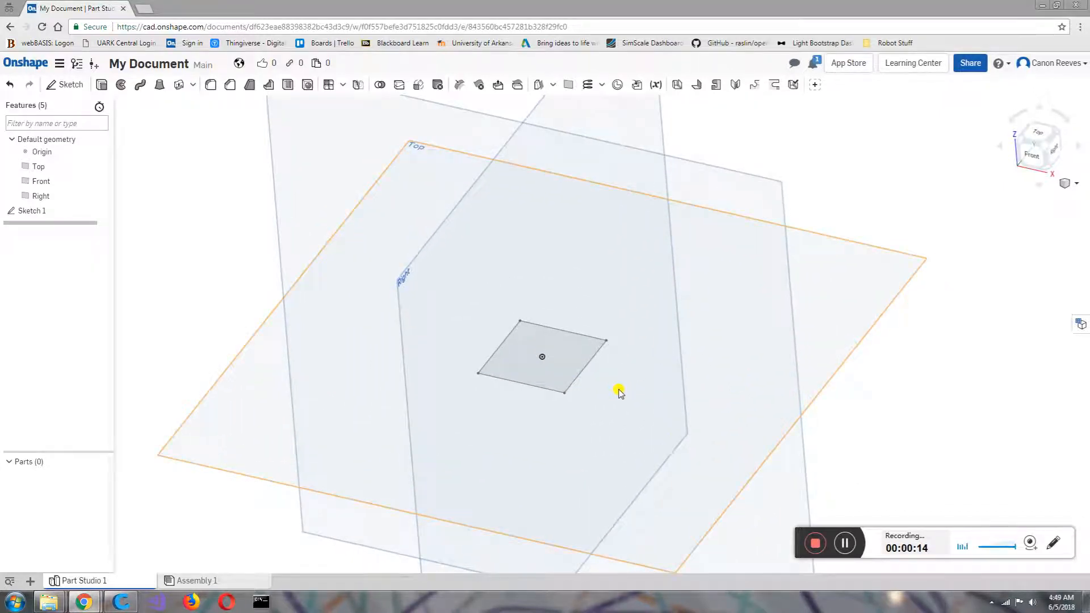
key(n)
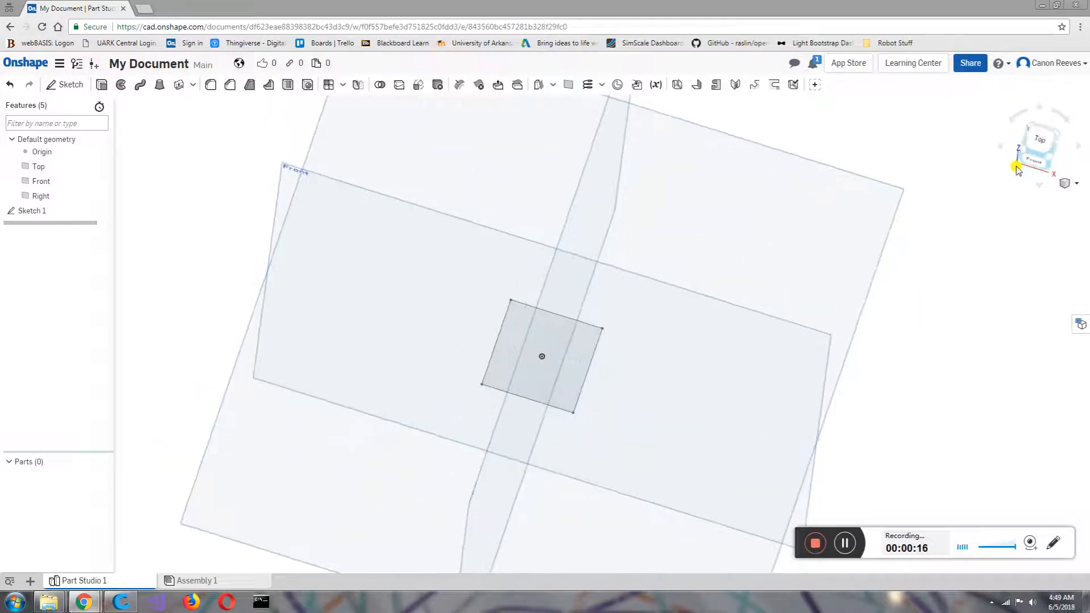
scroll(643, 315, up, 4)
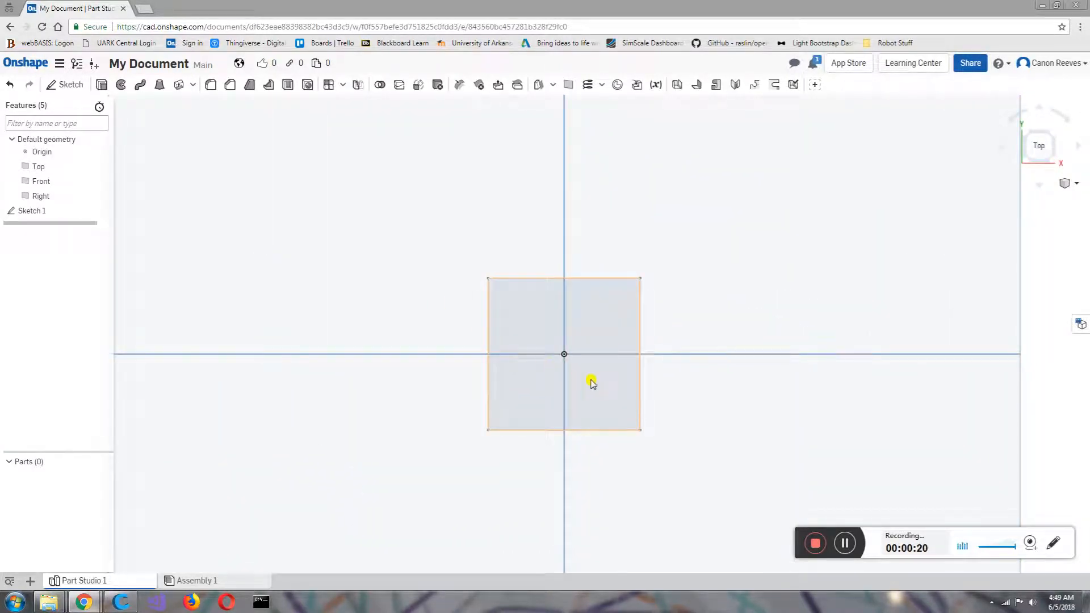
scroll(649, 435, down, 2)
mouse_move(650, 436)
right_down()
mouse_move(662, 382)
mouse_move(657, 314)
mouse_move(634, 318)
mouse_move(625, 384)
right_up()
scroll(635, 384, up, 3)
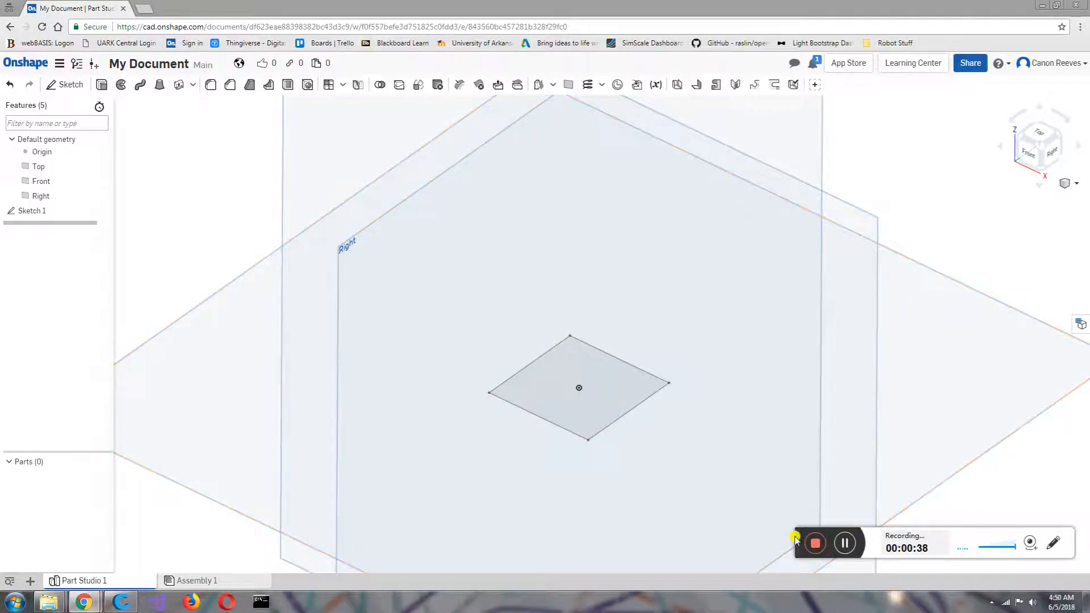
drag(798, 535, 192, 527)
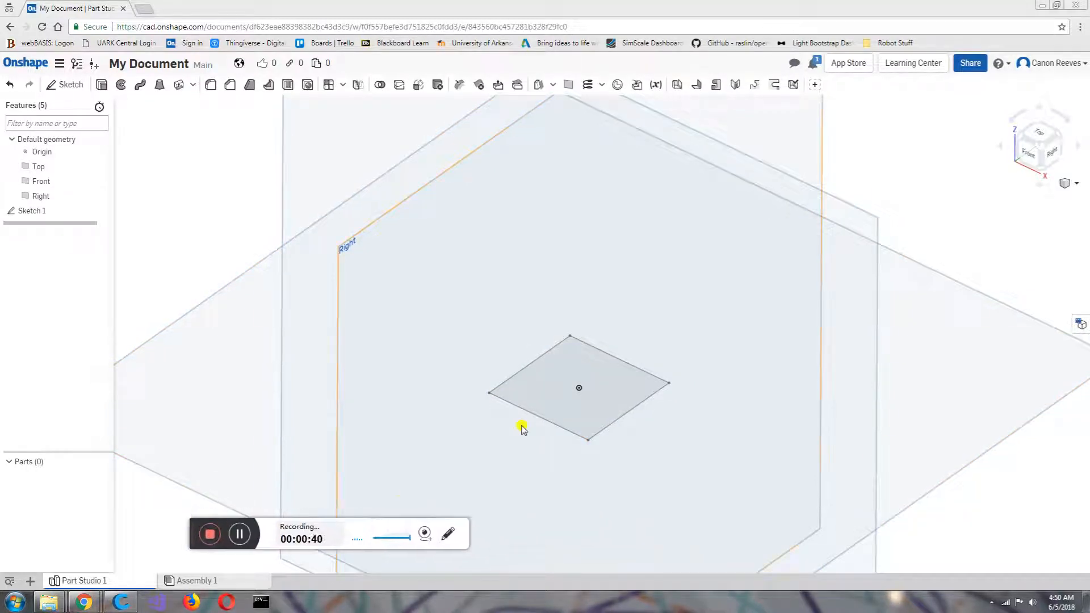
Step: Measure the square sketch's edge length and the distance between two of its opposite edges
click(612, 425)
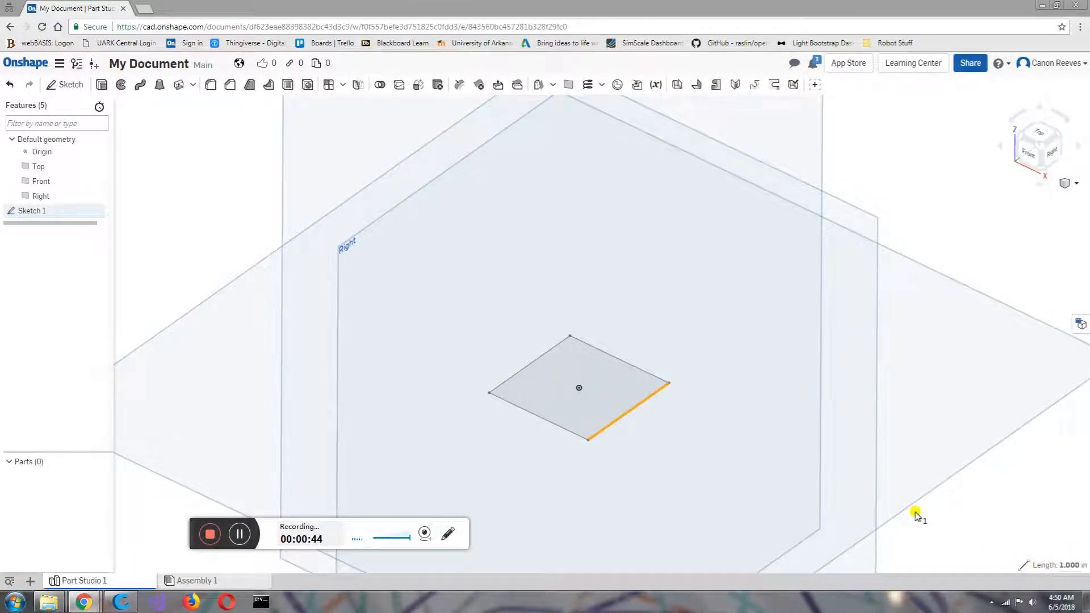
click(627, 411)
click(653, 376)
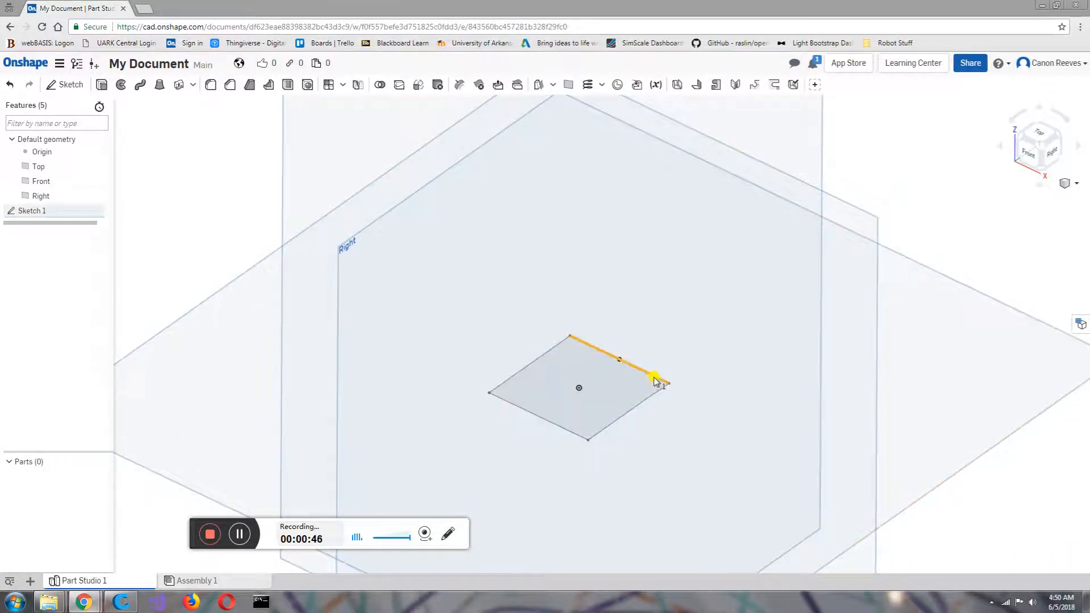
click(656, 375)
click(659, 391)
click(559, 343)
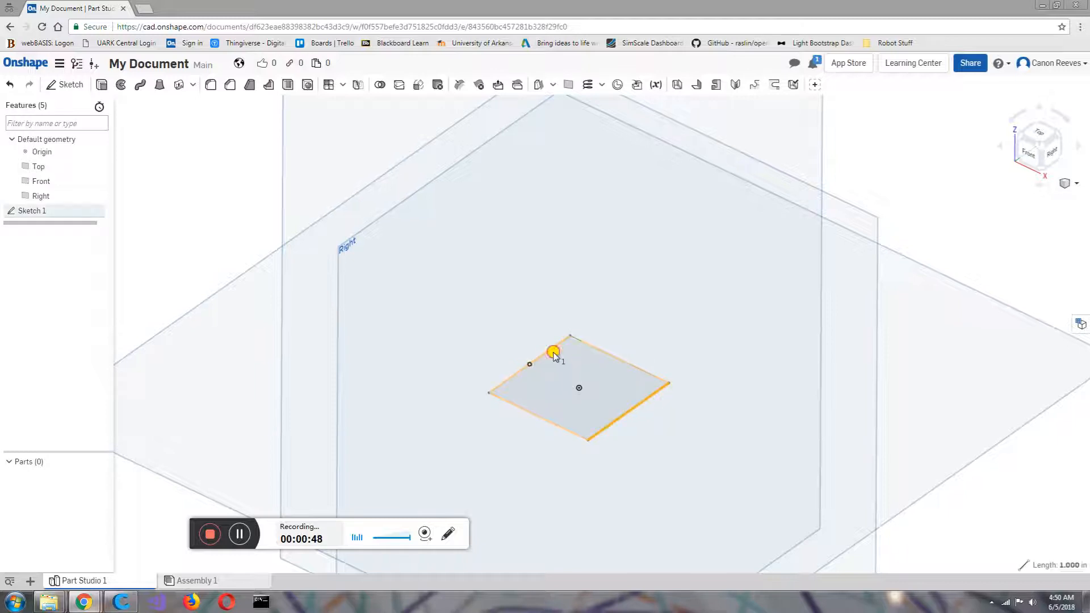
click(565, 355)
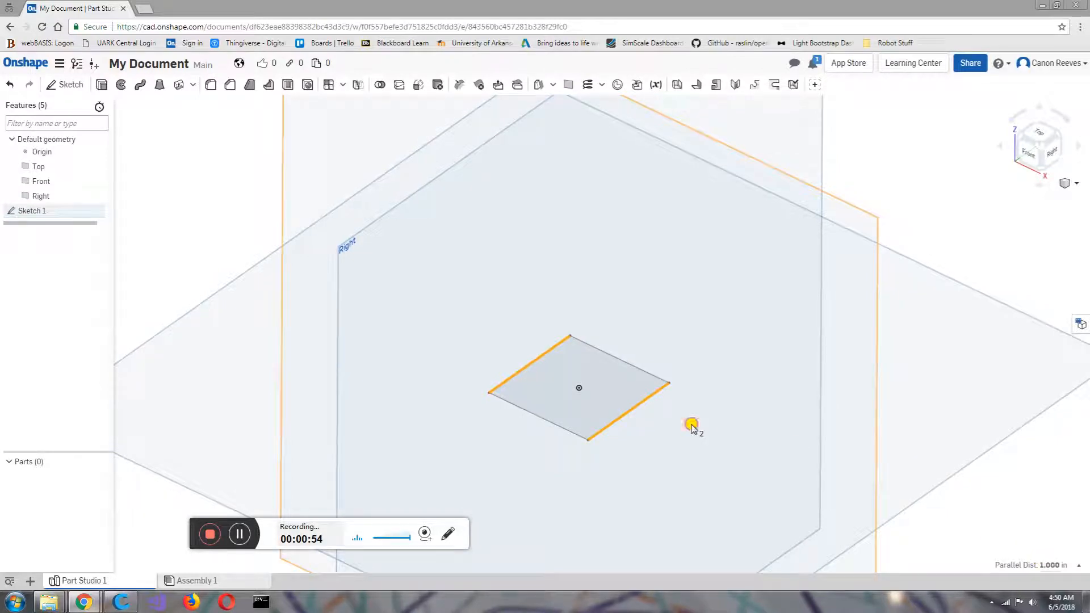
key(Escape)
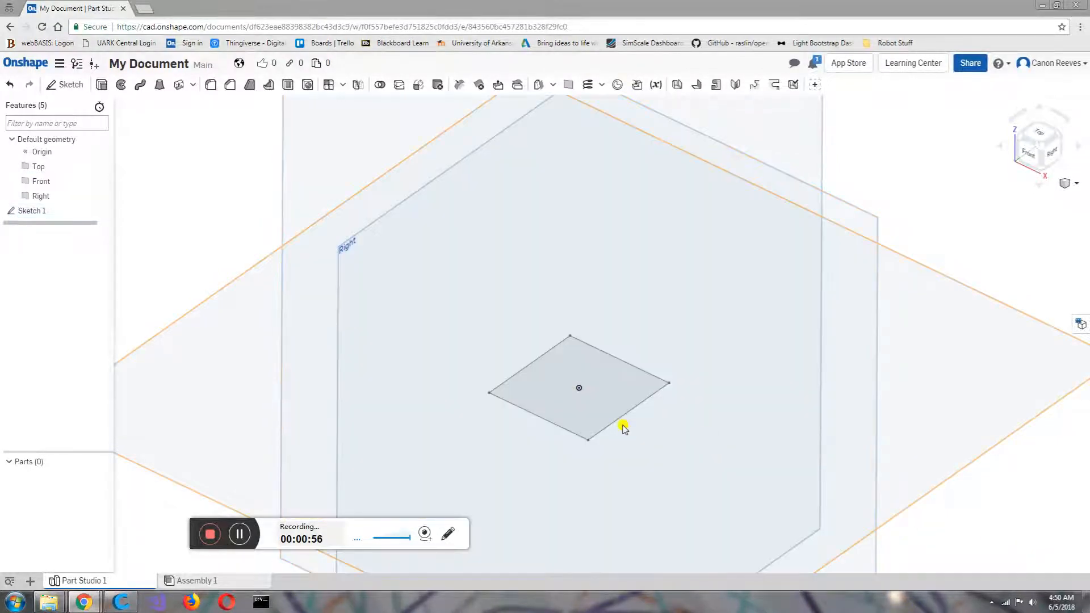
Step: Extrude the square of Sketch 1 upward as a new solid with a blind depth of 1 in
scroll(606, 392, up, 2)
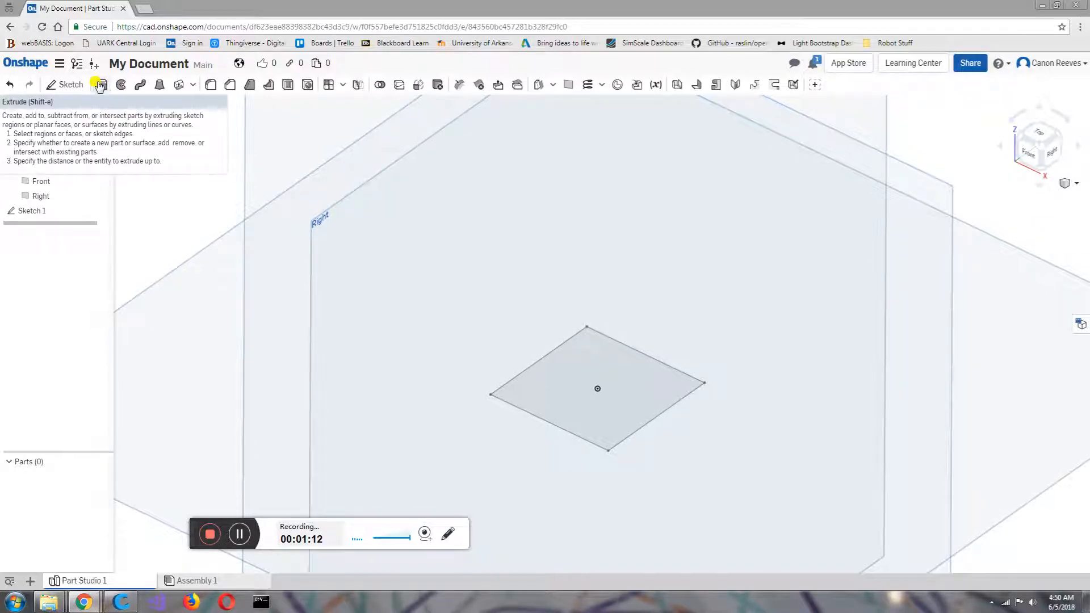
click(100, 86)
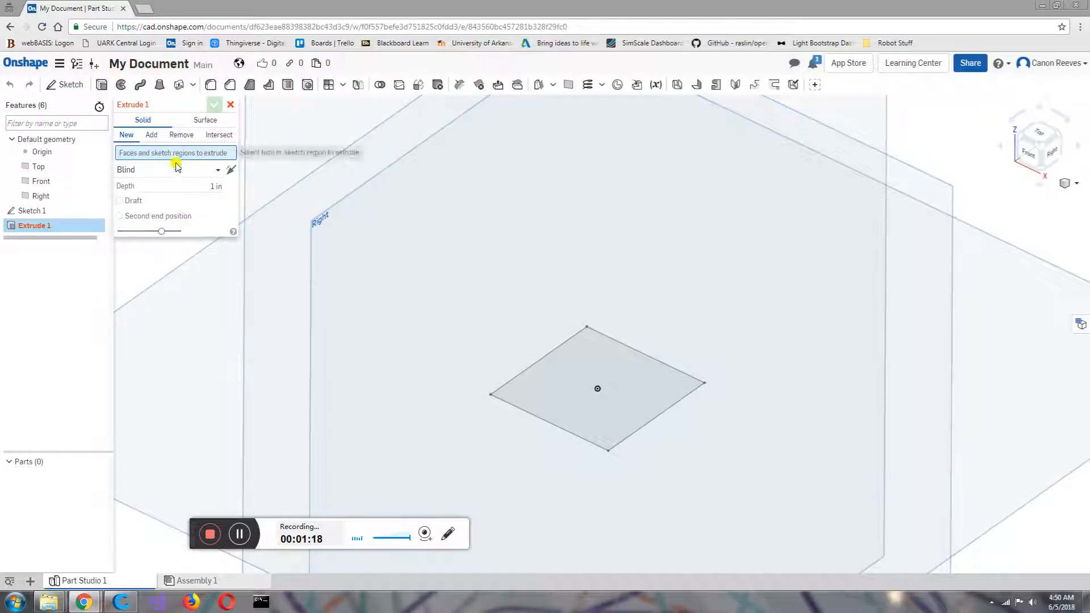
click(55, 212)
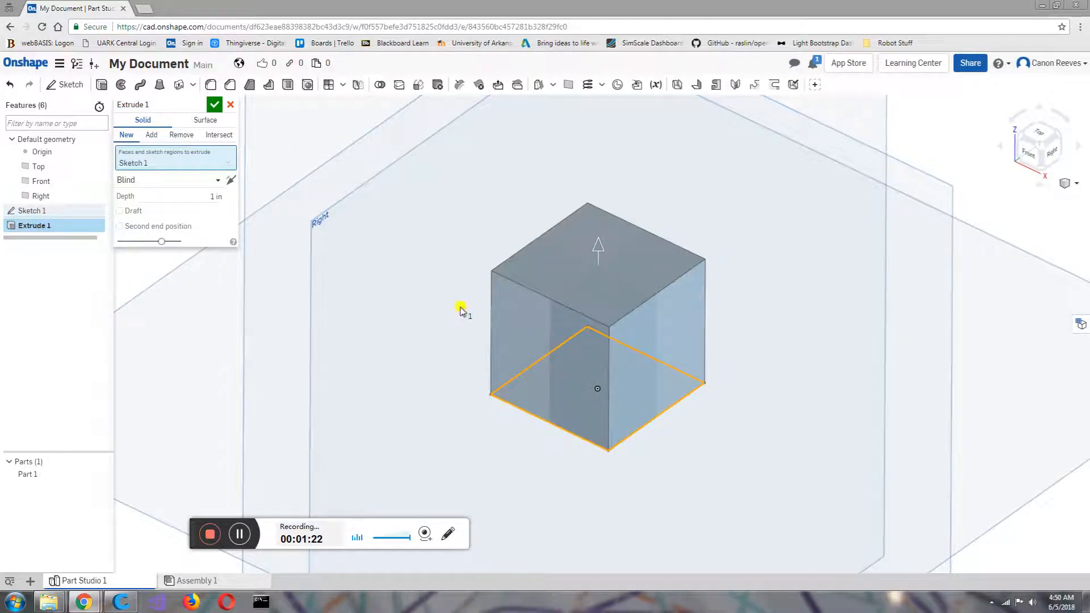
mouse_move(448, 263)
right_down()
mouse_move(448, 238)
mouse_move(420, 257)
mouse_move(536, 229)
mouse_move(562, 244)
mouse_move(460, 253)
mouse_move(456, 280)
mouse_move(472, 260)
mouse_move(448, 278)
mouse_move(434, 271)
mouse_move(445, 263)
mouse_move(447, 277)
right_up()
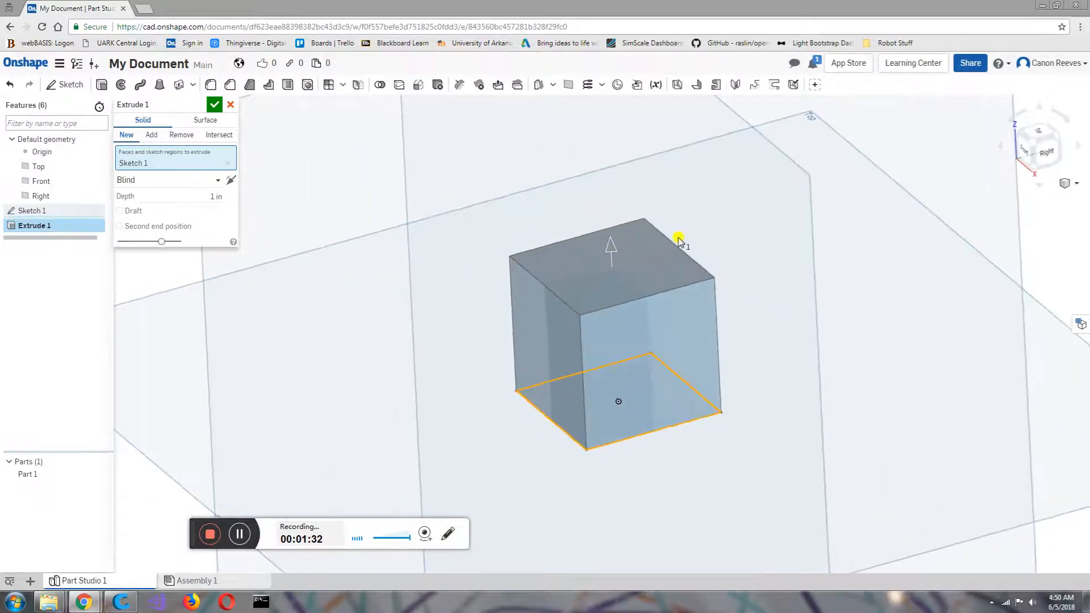
drag(610, 248, 604, 149)
drag(606, 202, 622, 386)
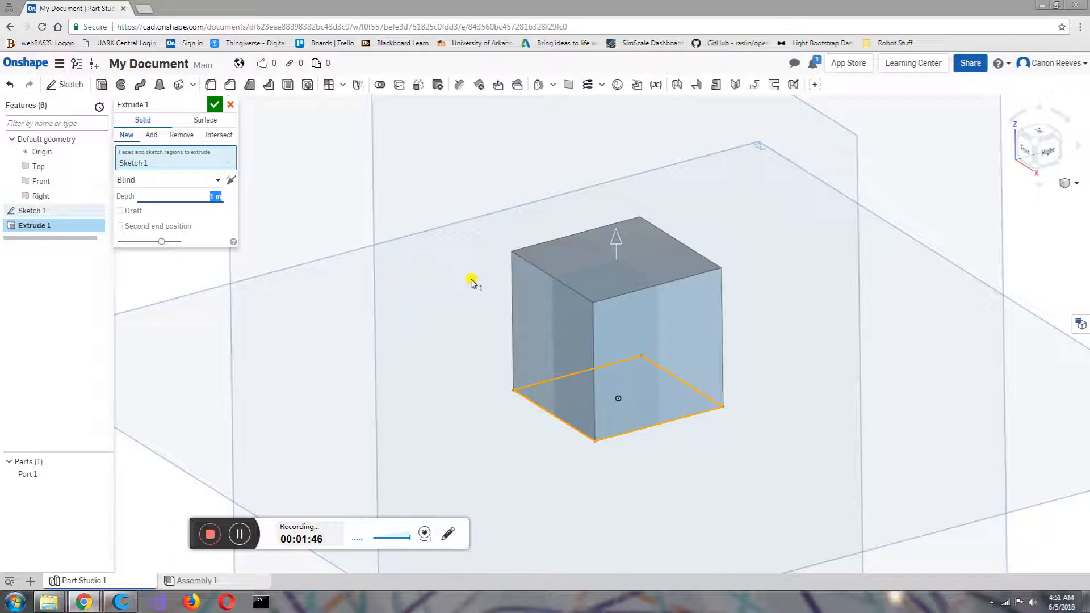
right_drag(494, 285, 491, 292)
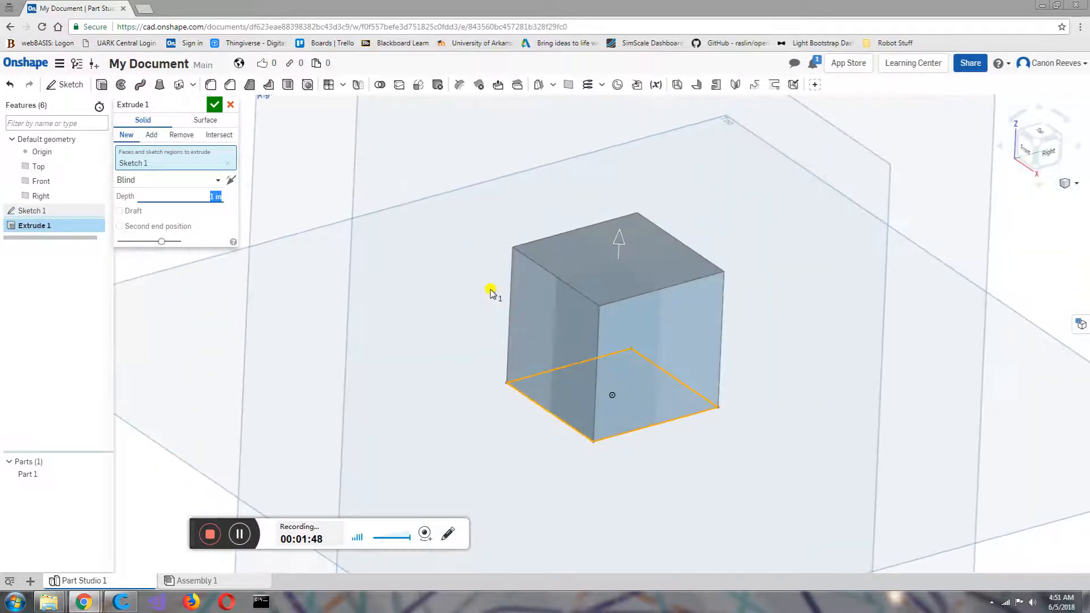
click(214, 107)
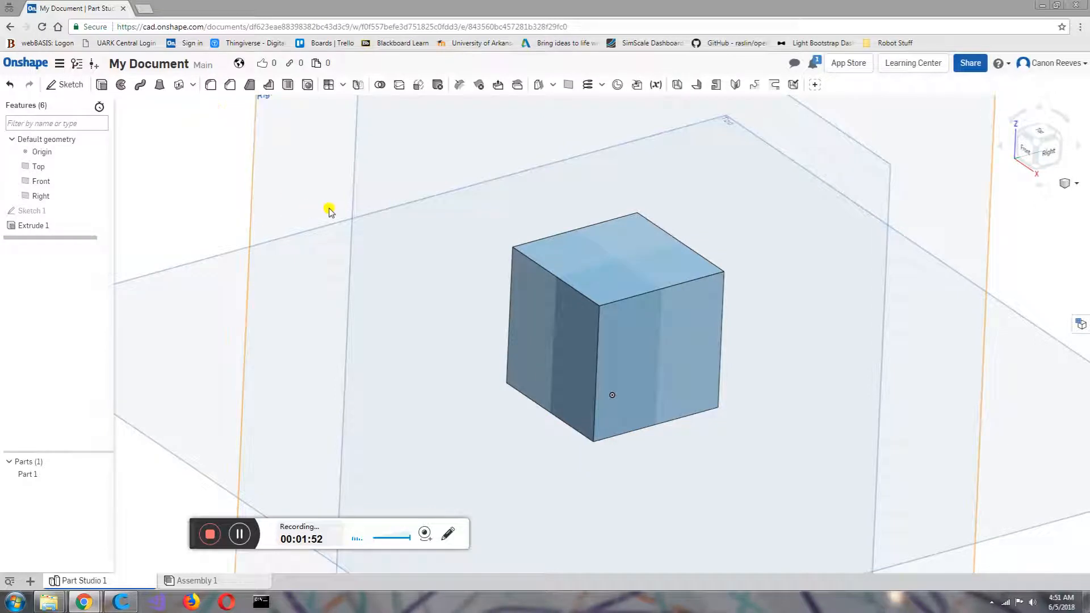
Step: Edit the cube's extrusion and set its depth to 1.5 in
right_drag(387, 237, 550, 262)
mouse_move(434, 271)
right_down()
mouse_move(443, 253)
mouse_move(427, 290)
right_up()
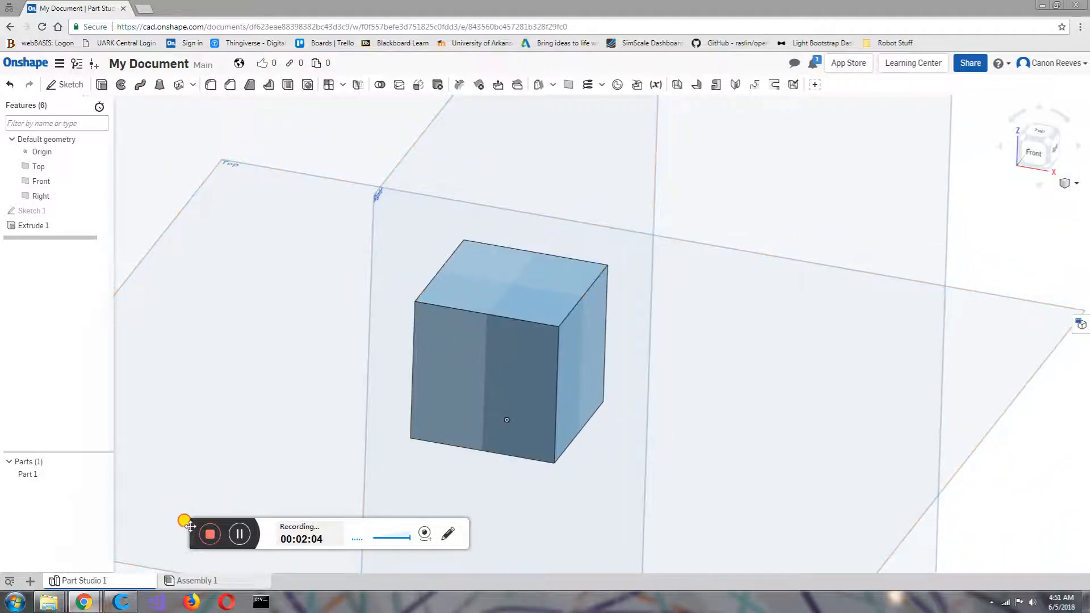
drag(190, 526, 186, 546)
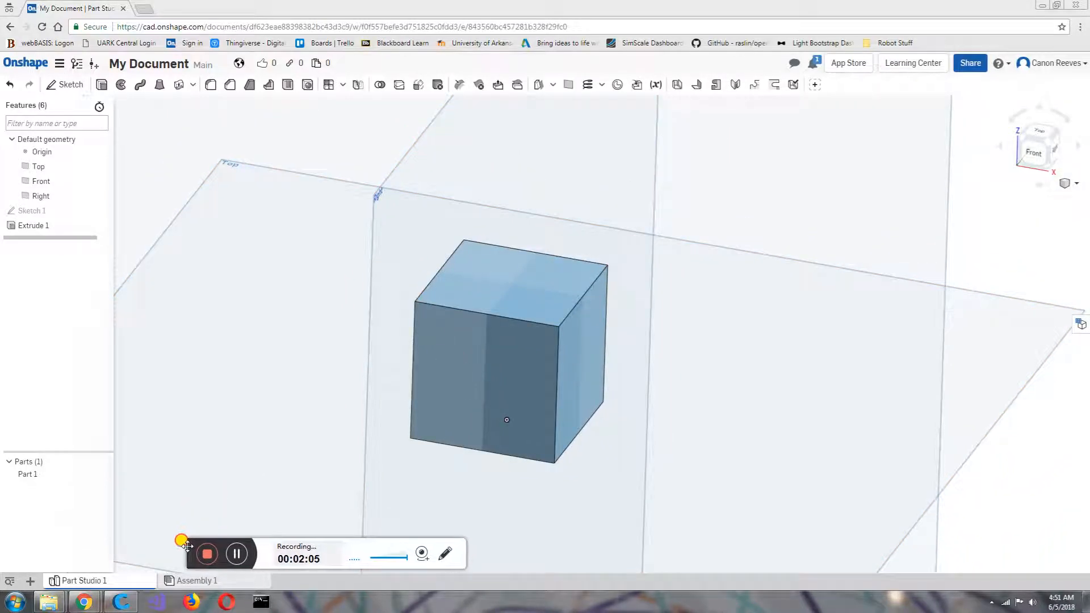
double_click(34, 226)
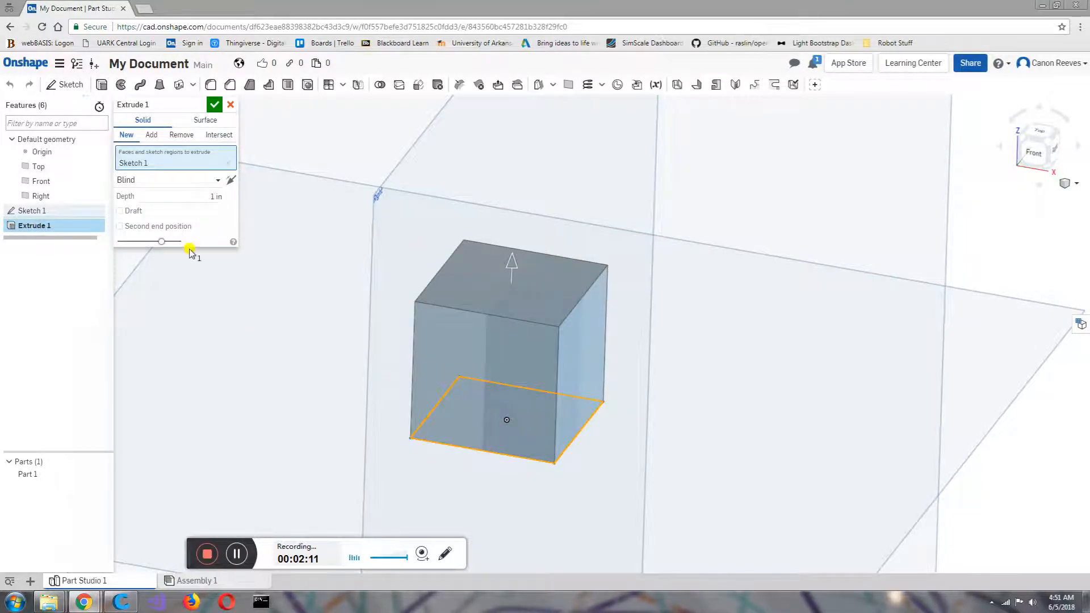
click(202, 193)
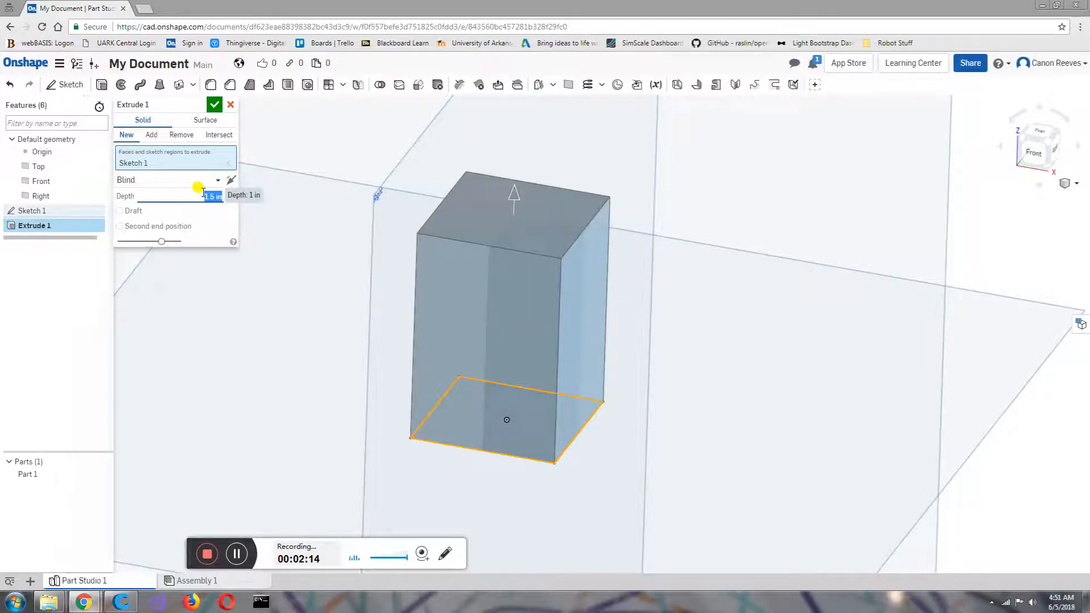
click(214, 105)
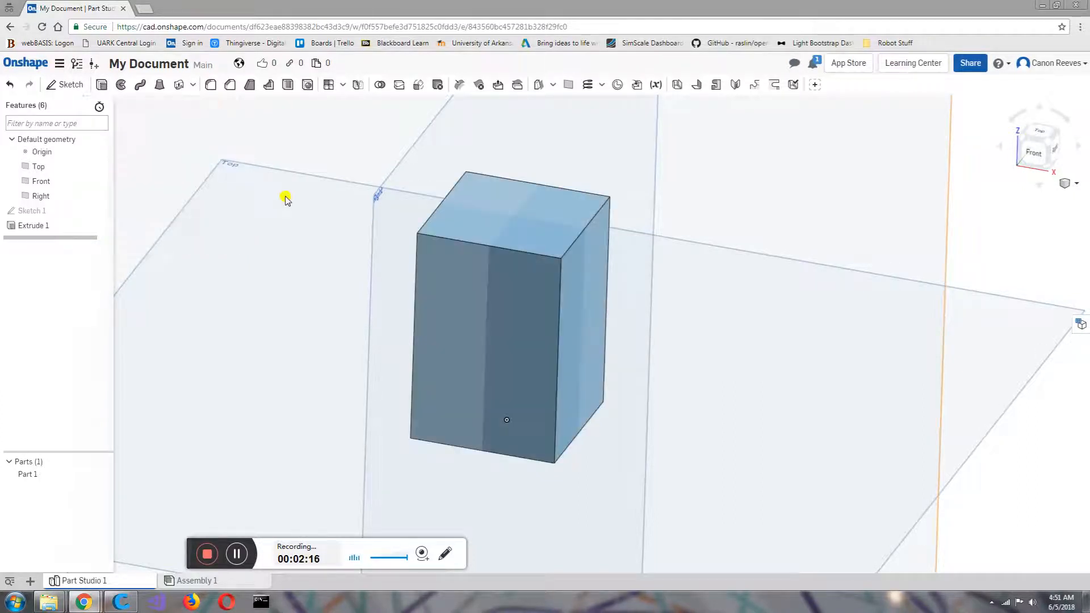
Step: Start a new sketch on the top face of the extruded block
right_drag(285, 200, 492, 254)
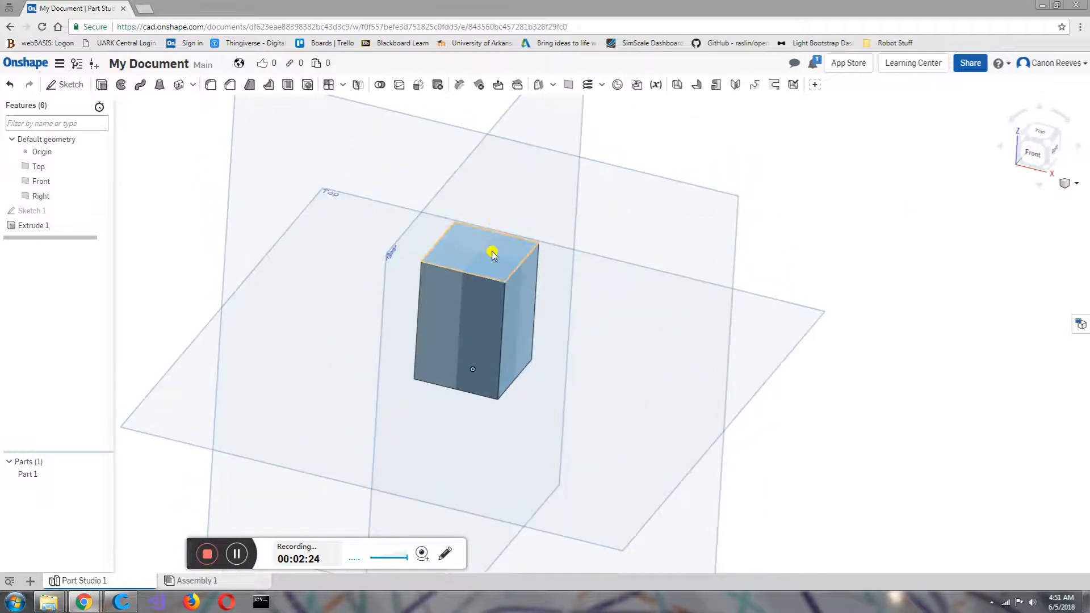
scroll(492, 253, up, 5)
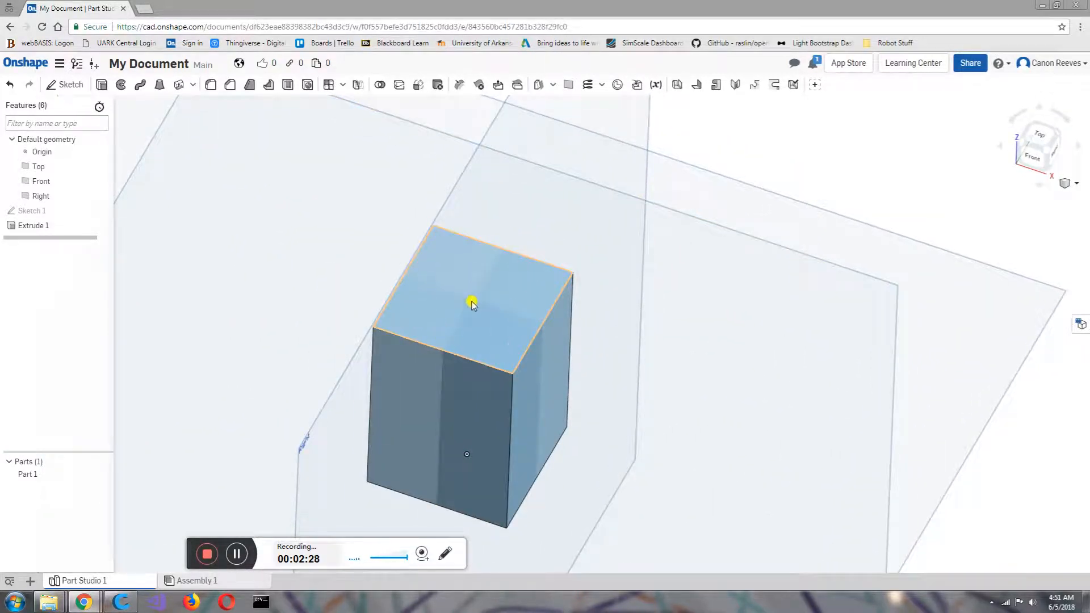
right_drag(461, 299, 323, 236)
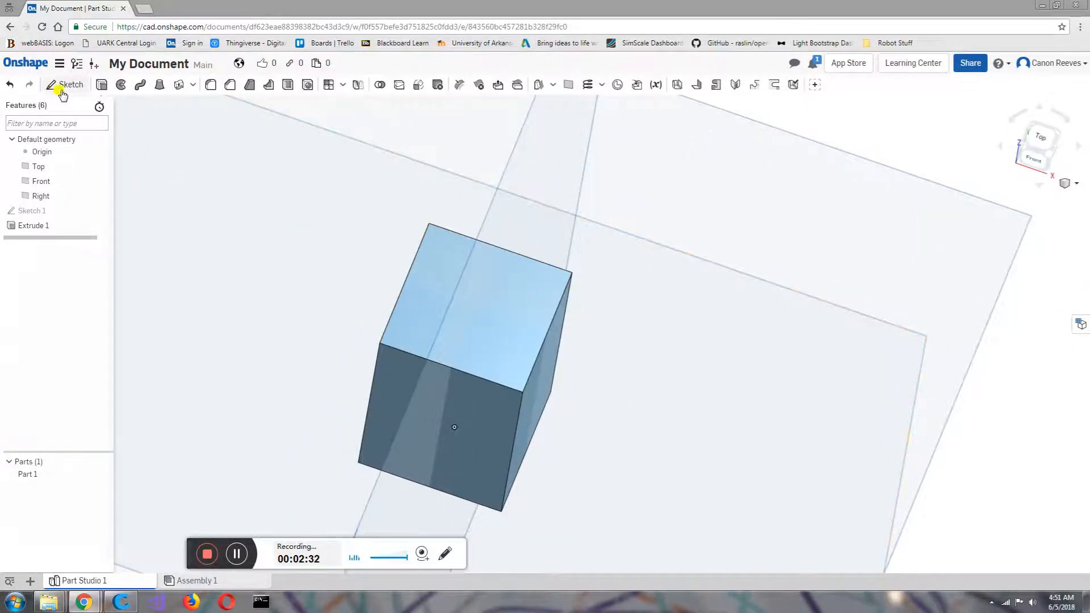
click(65, 89)
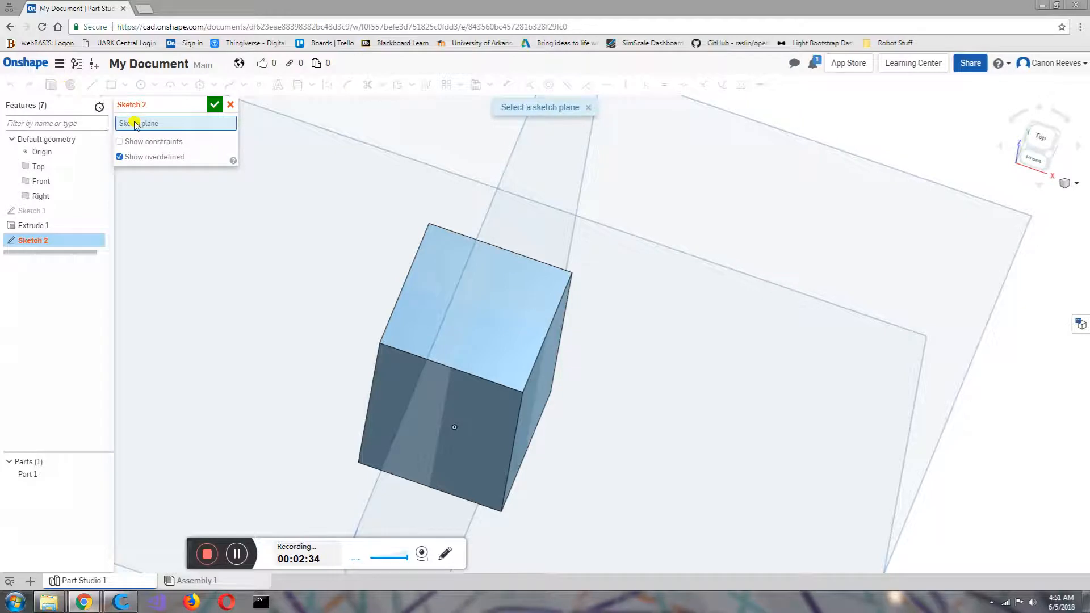
right_drag(363, 270, 373, 243)
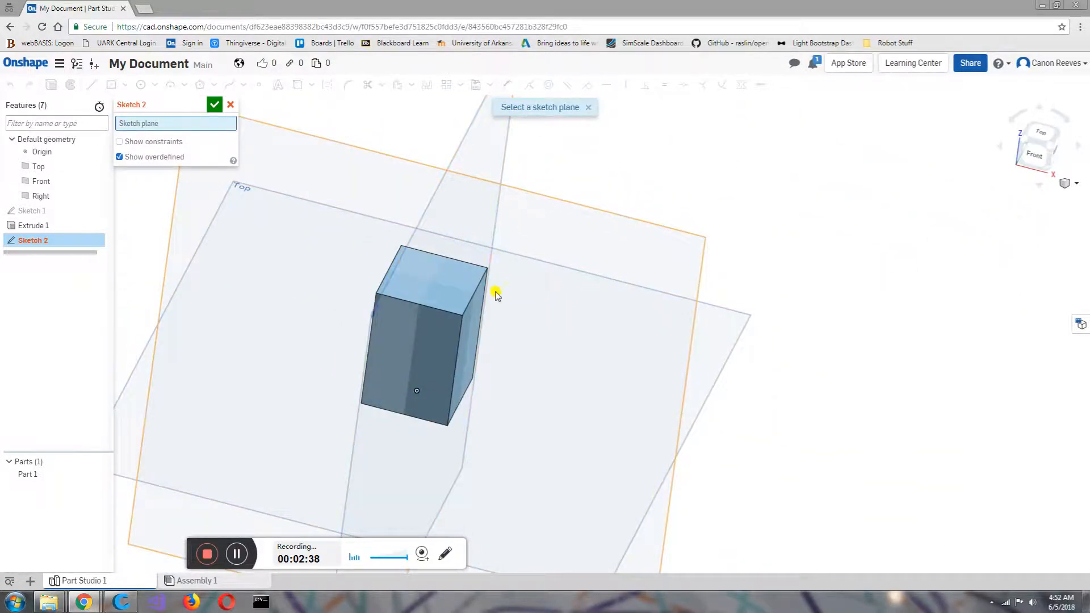
scroll(408, 285, up, 2)
scroll(410, 283, up, 3)
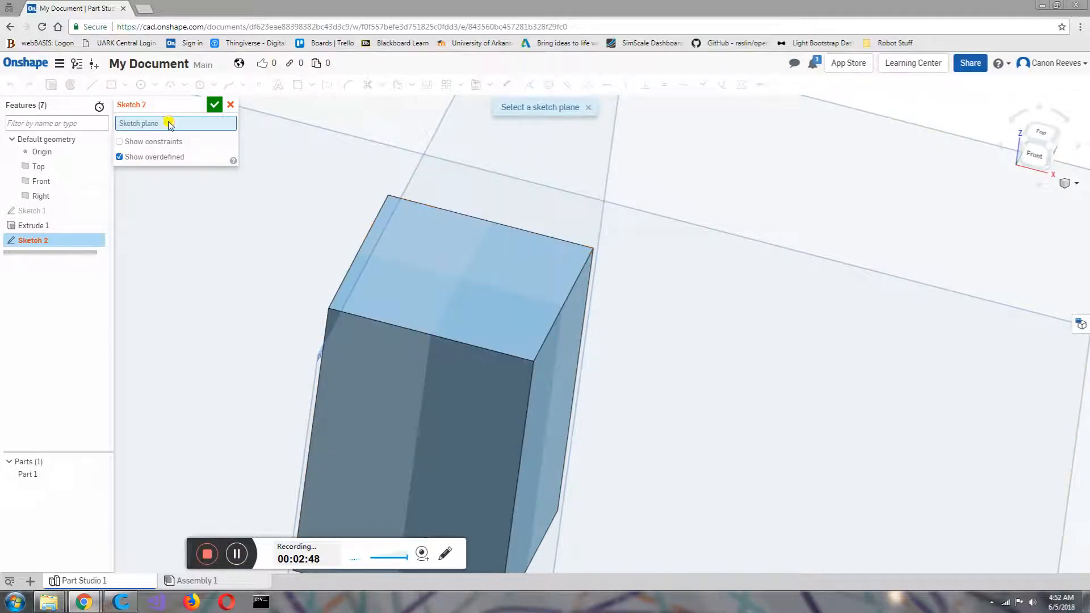
click(425, 262)
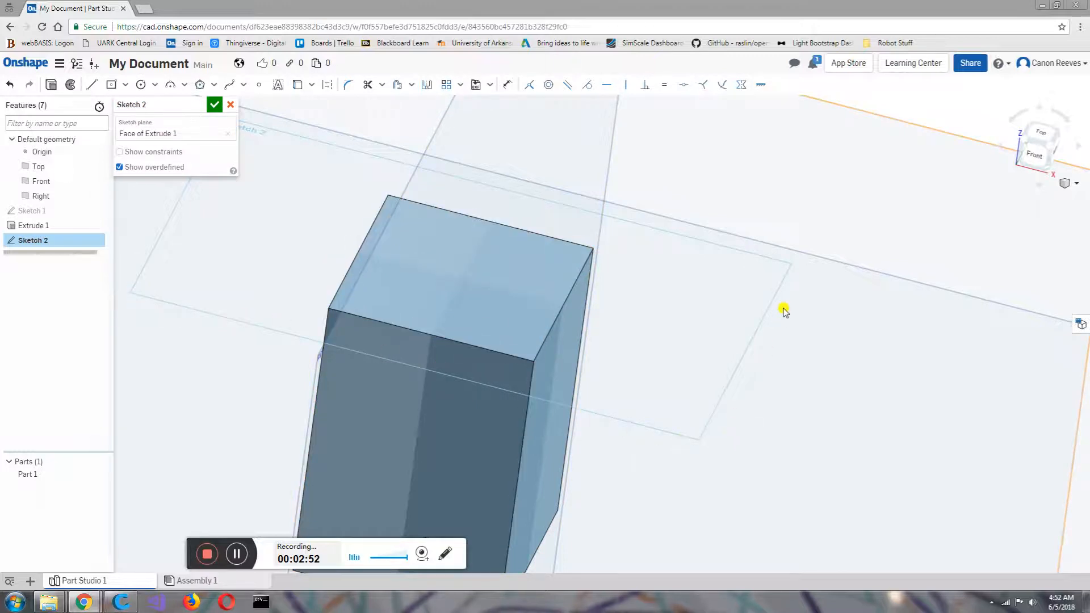
Step: Sketch a circle about 0.64 in in diameter, centred on the origin, on the block's top face in top view
middle_drag(343, 199, 348, 213)
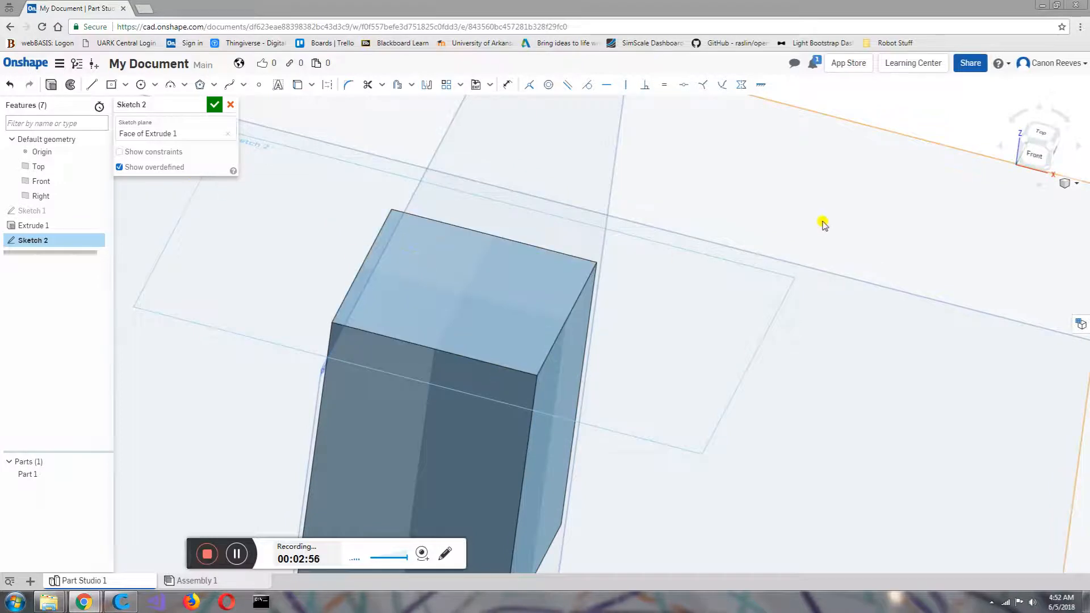
click(1040, 134)
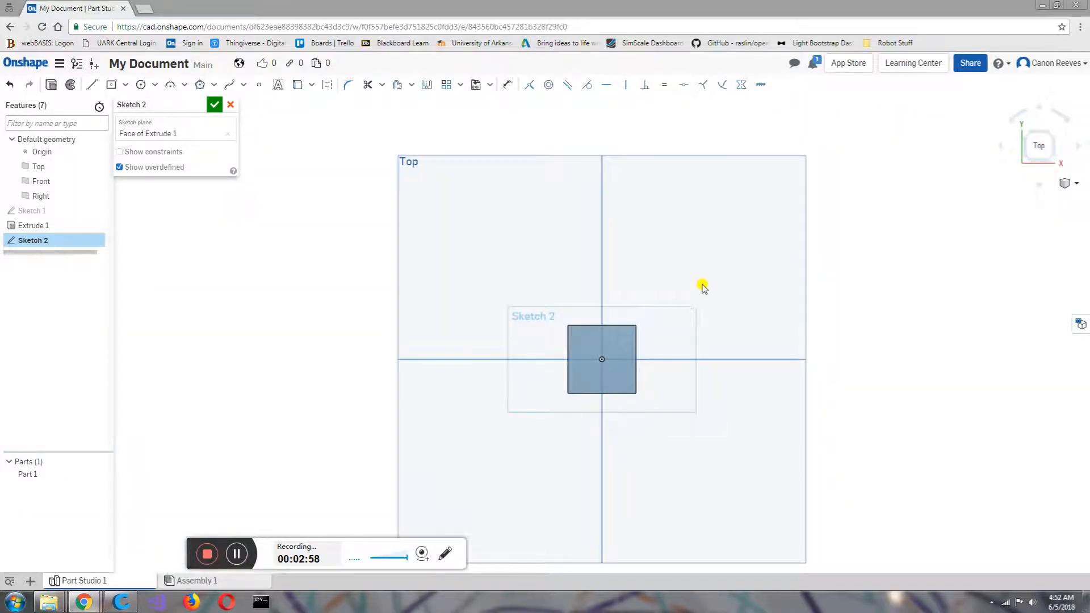
scroll(611, 356, up, 5)
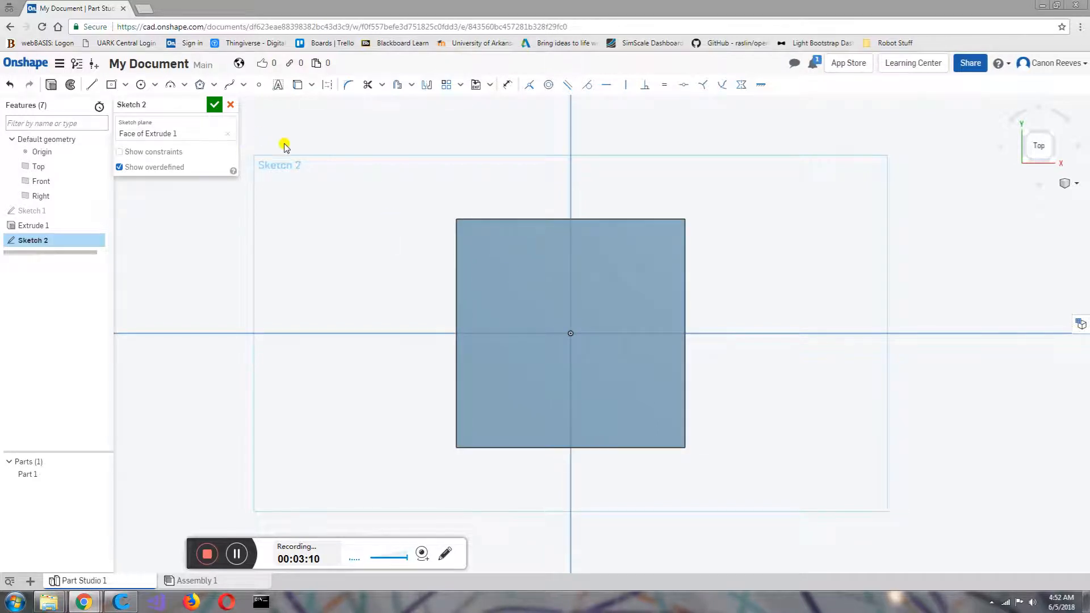
click(142, 85)
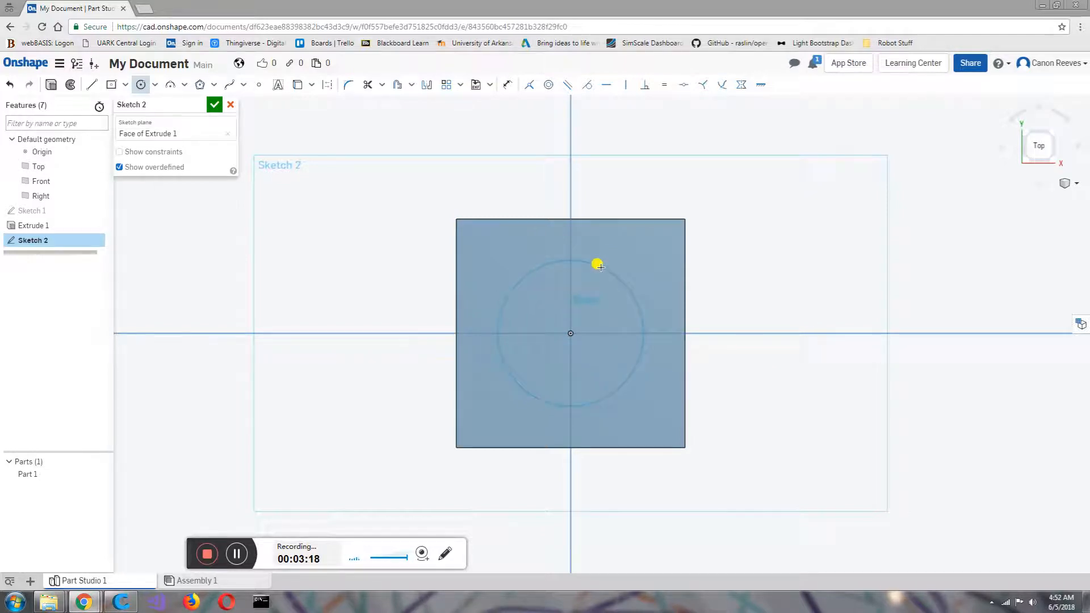
click(600, 266)
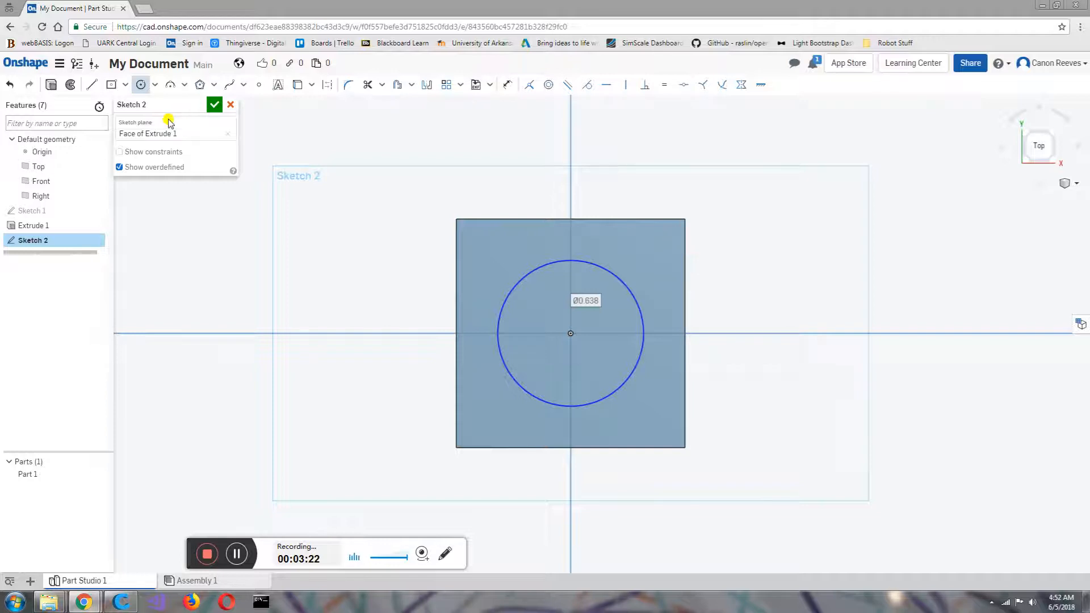
click(141, 85)
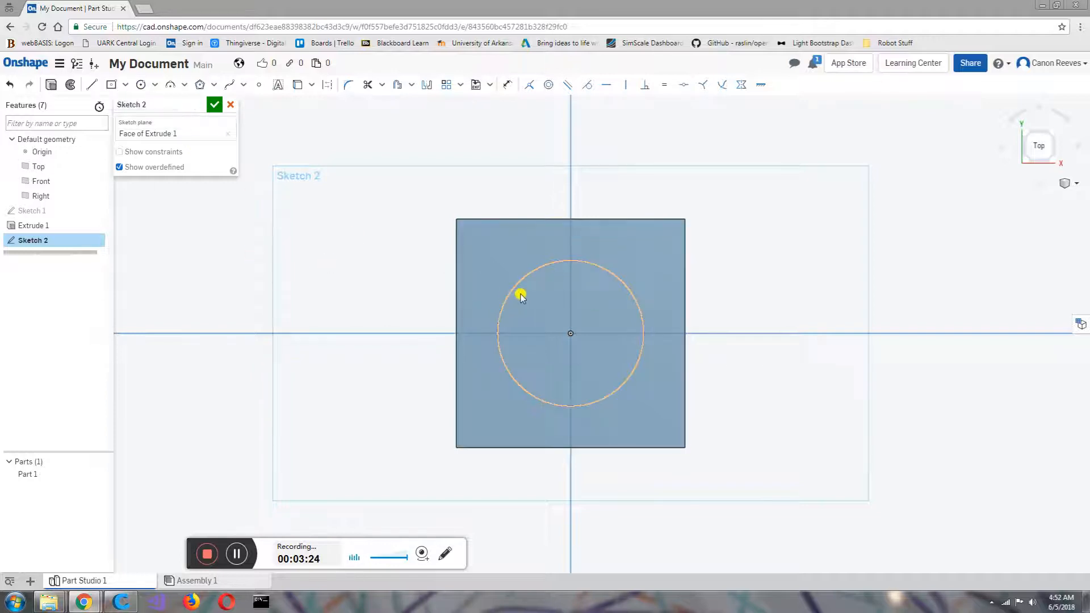
Step: Shrink the circle on the block's top face to about 0.35 in, and dimension its diameter as 1 in
mouse_move(513, 291)
mouse_down()
mouse_move(543, 320)
mouse_move(518, 295)
mouse_up()
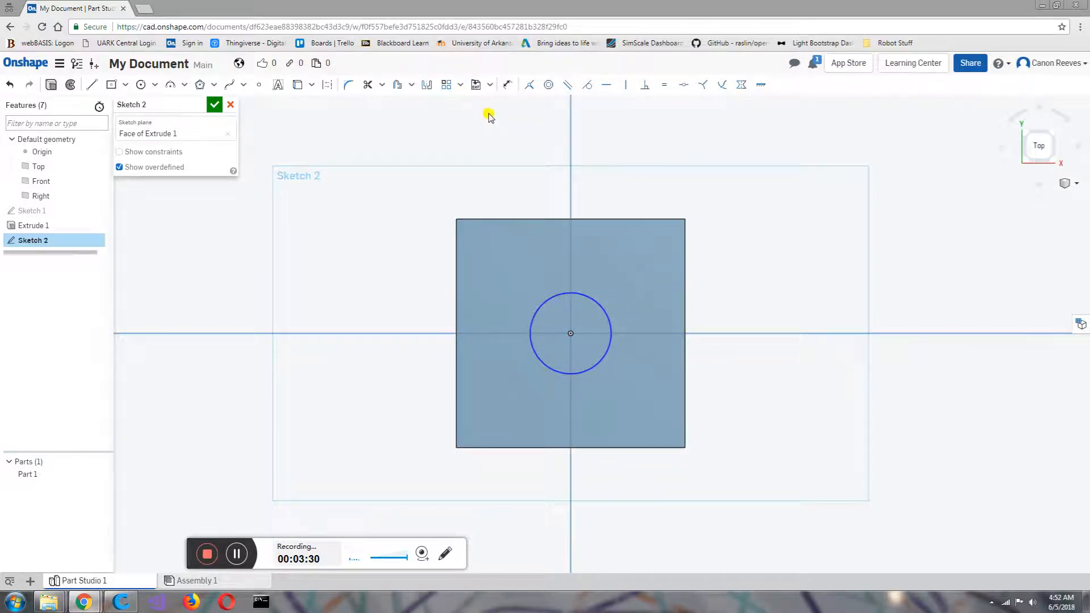
click(508, 86)
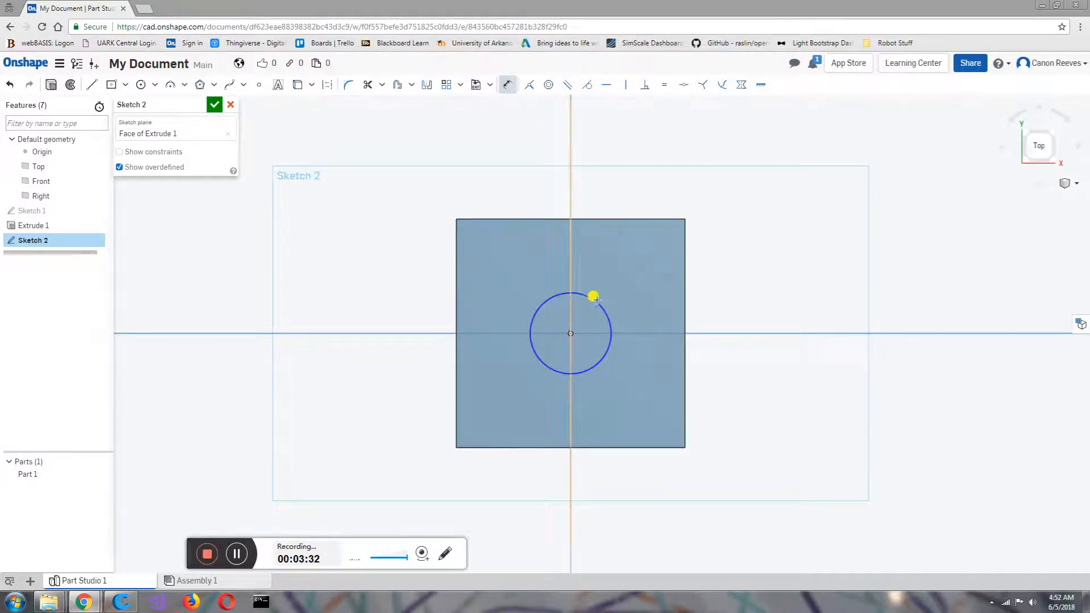
click(616, 290)
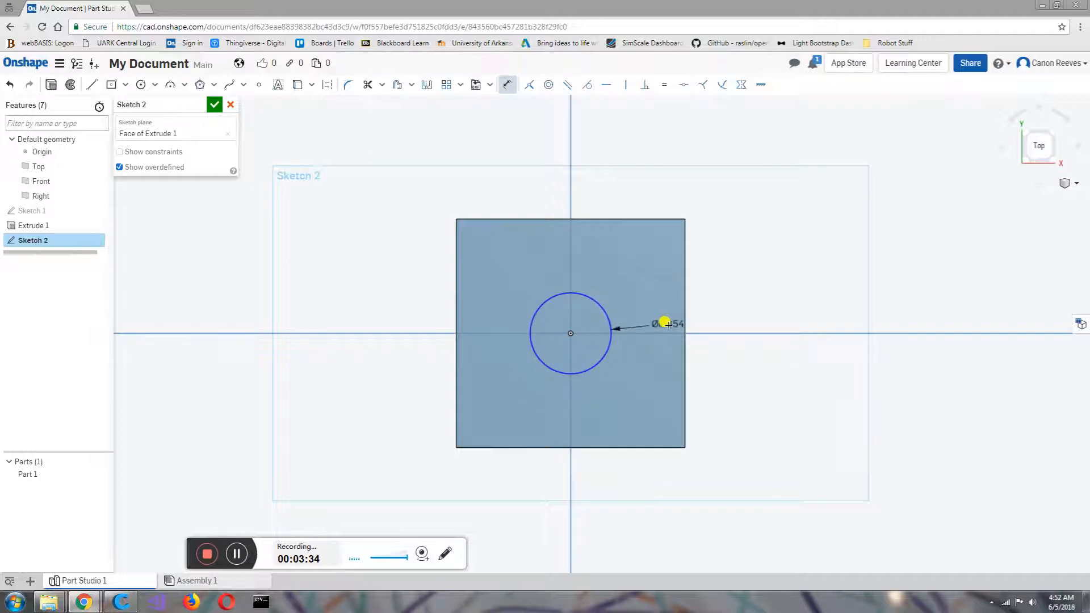
click(641, 304)
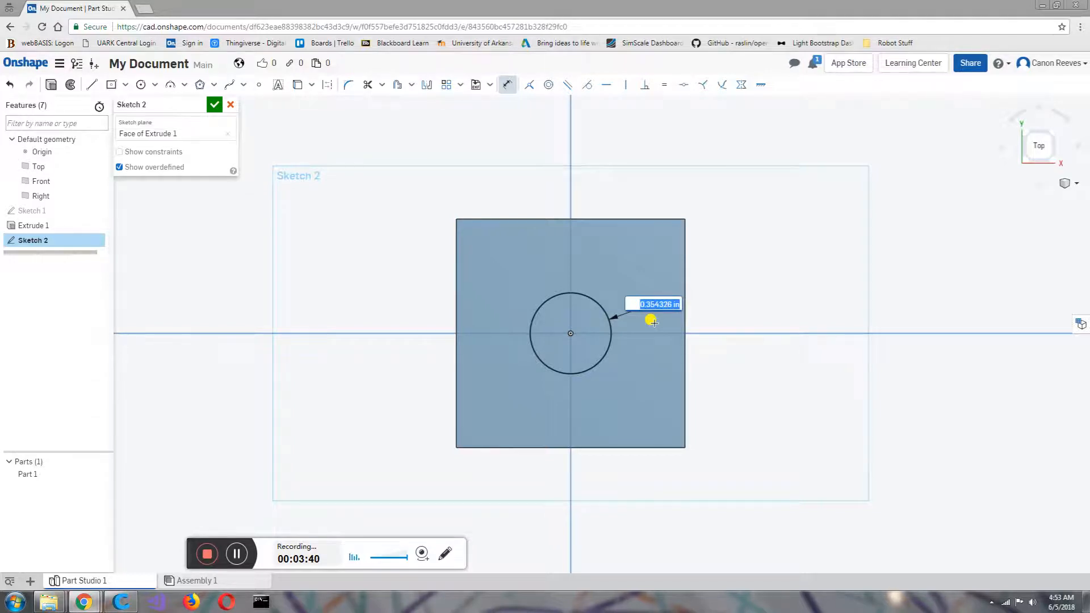
text(1)
key(Return)
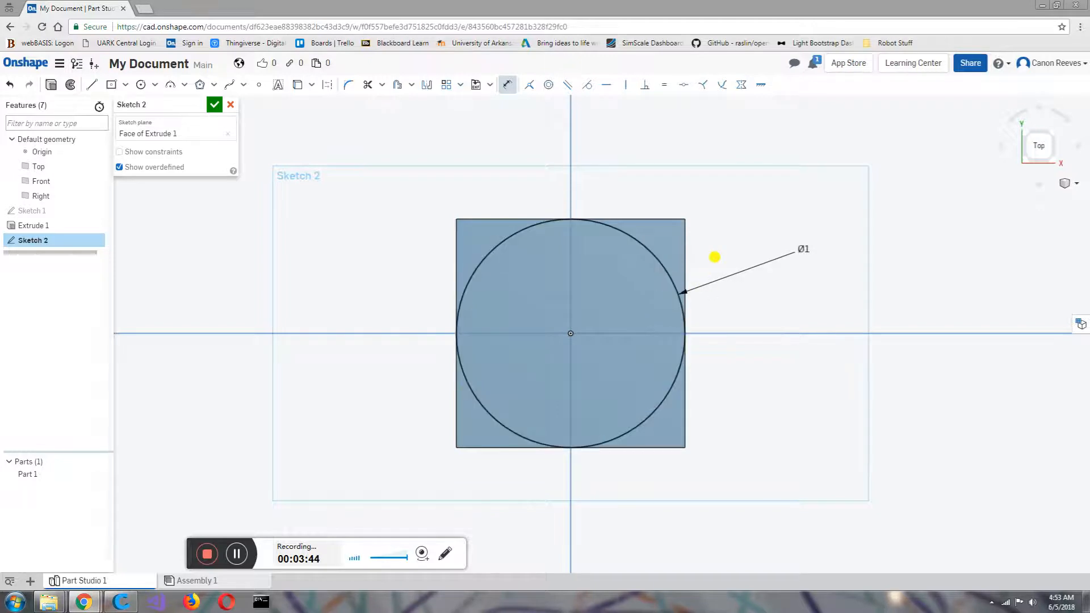
key(Escape)
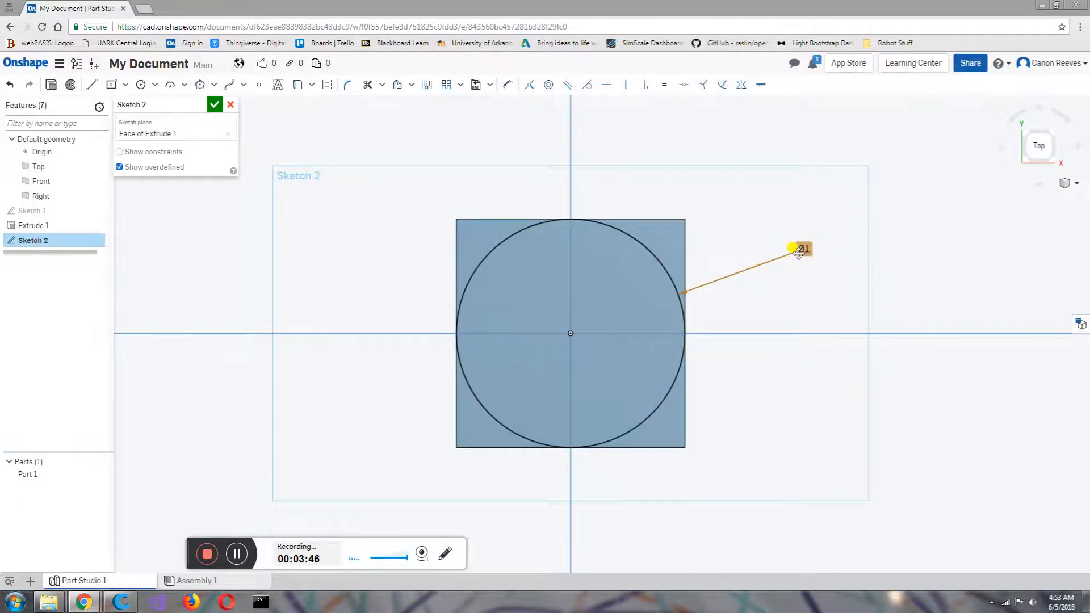
Step: Change the circle's diameter dimension to 0.5 in and finish the sketch
double_click(799, 251)
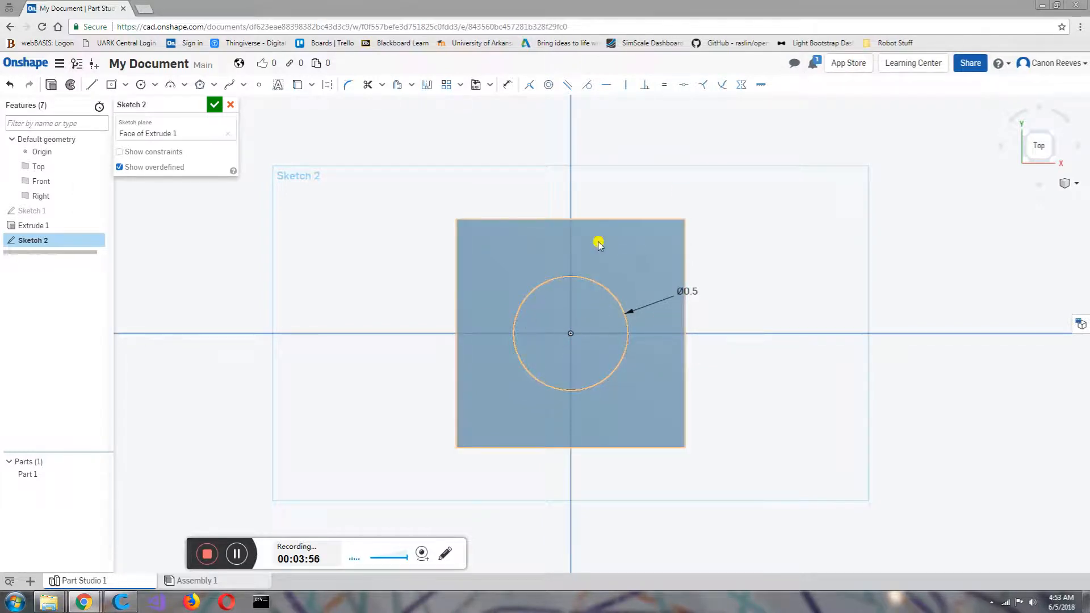
click(214, 105)
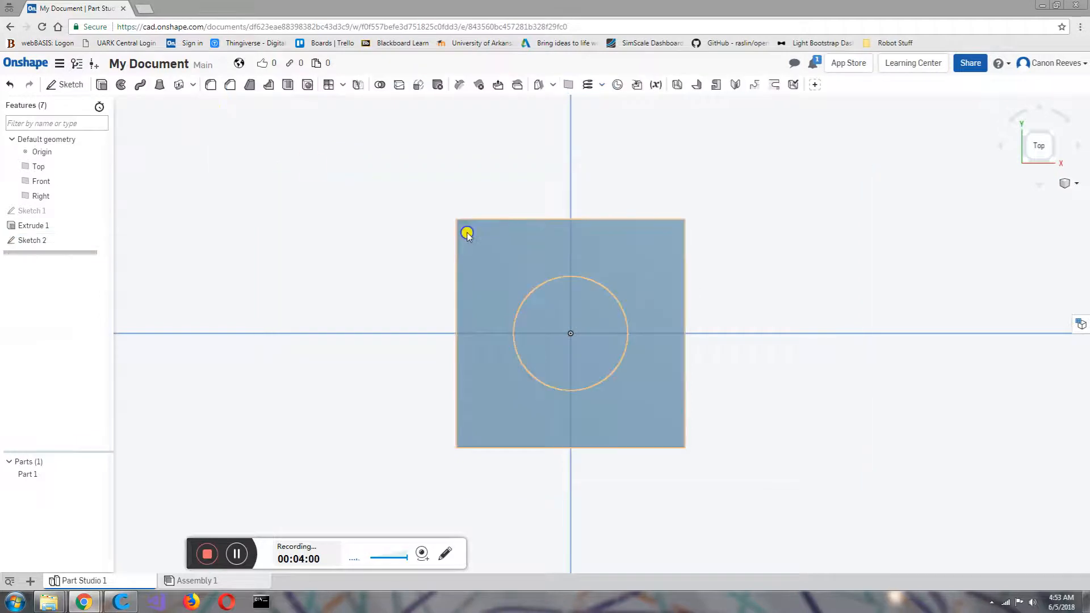
Step: Set up a Remove extrusion of the circle in Sketch 2 into the block with a blind depth of 1 in
mouse_move(464, 231)
right_down()
mouse_move(472, 180)
mouse_move(508, 164)
right_up()
key(shift+7)
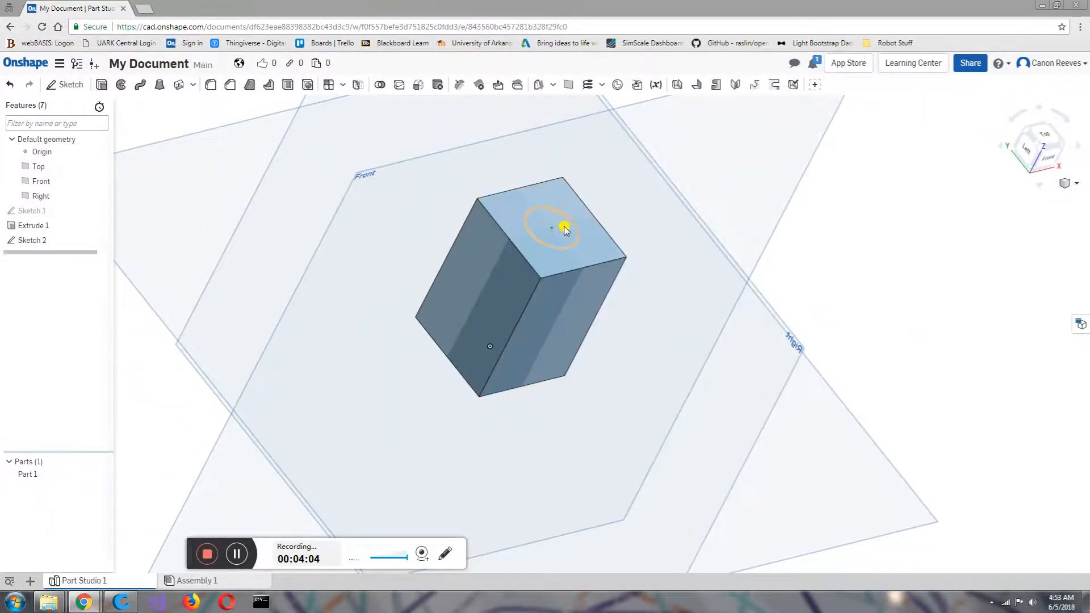
scroll(568, 251, up, 4)
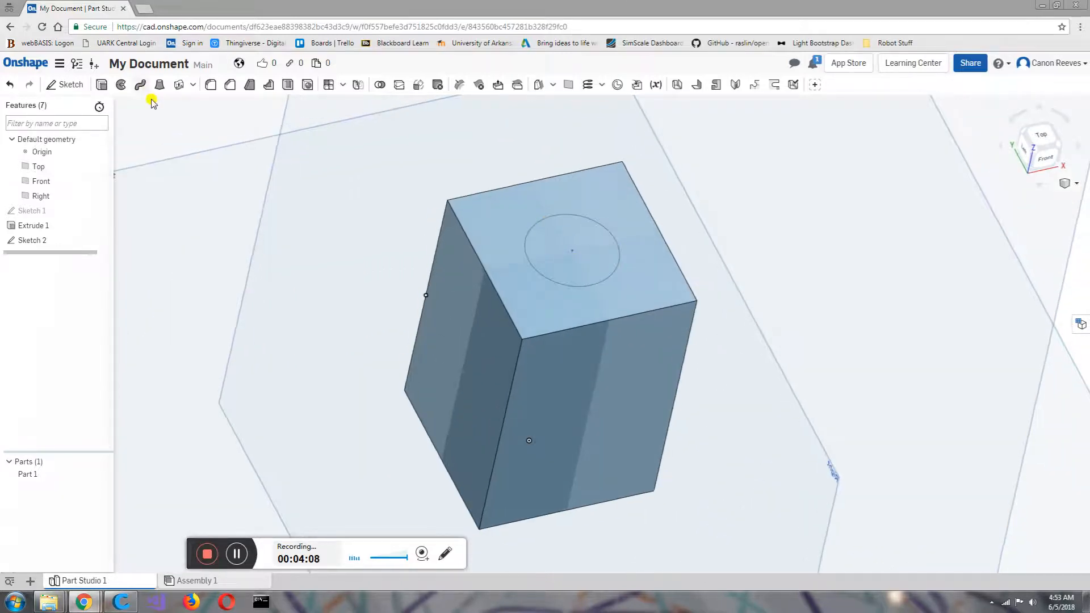
click(101, 86)
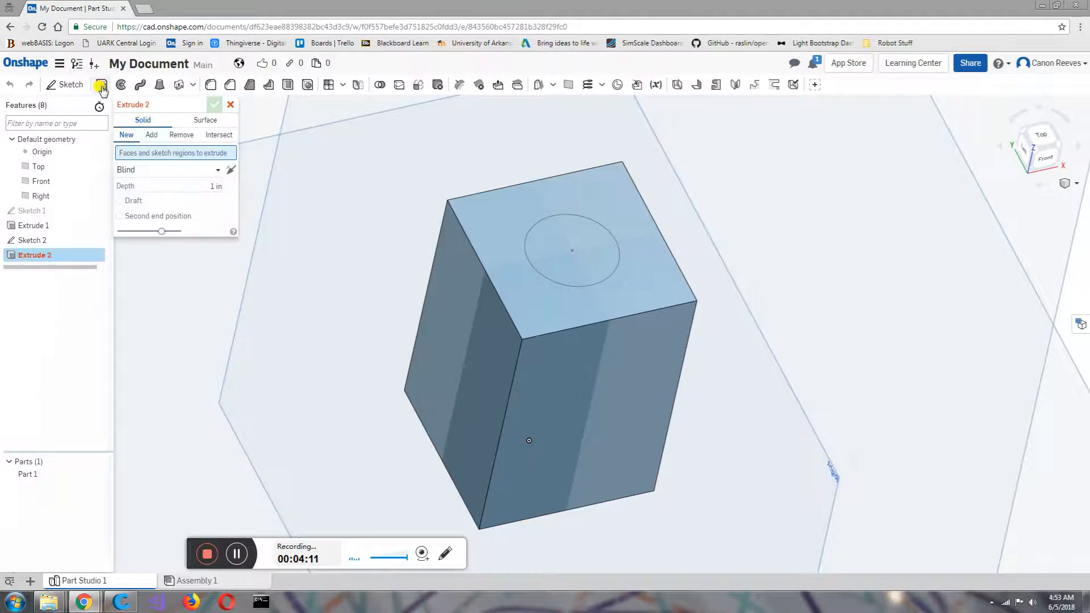
click(178, 136)
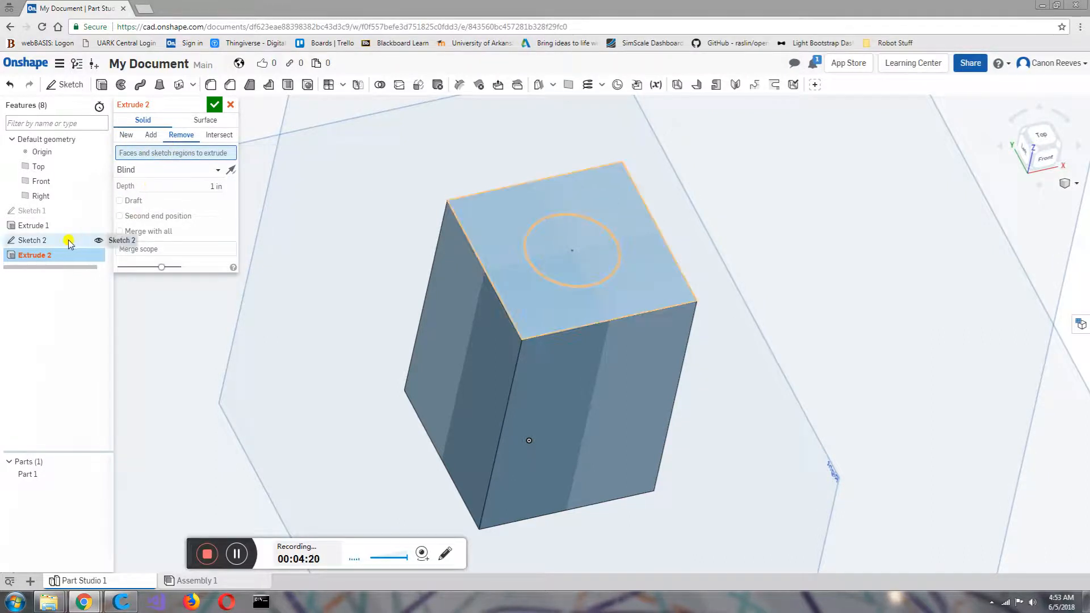
click(37, 242)
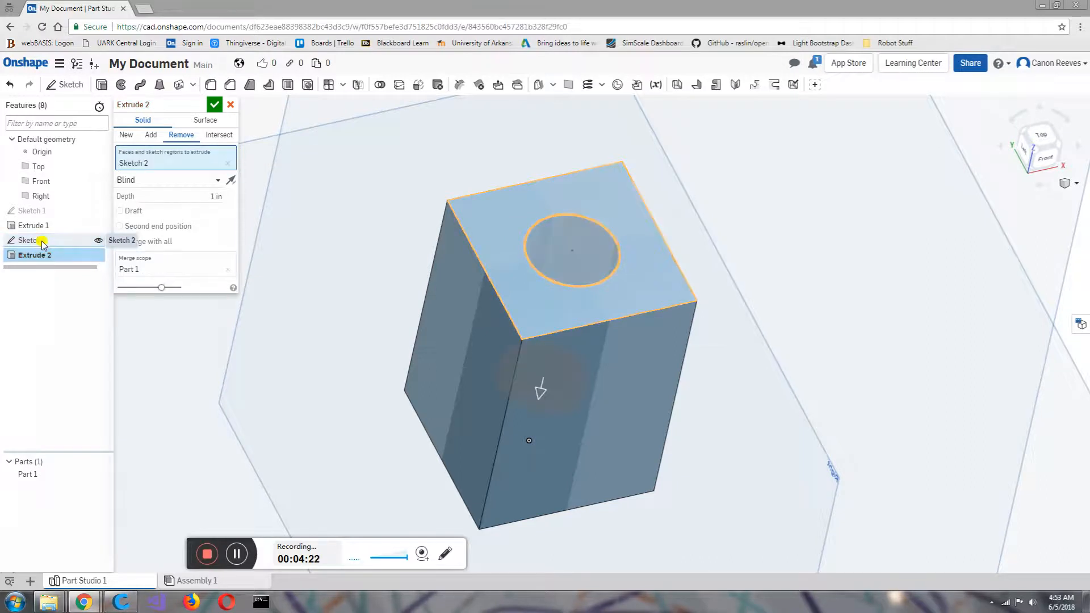
Step: Pull the circular cut's depth out to 1.81 in, past the block's bottom face, and set it to 1.5 in
right_drag(438, 187, 633, 301)
drag(635, 302, 761, 289)
right_drag(761, 289, 664, 335)
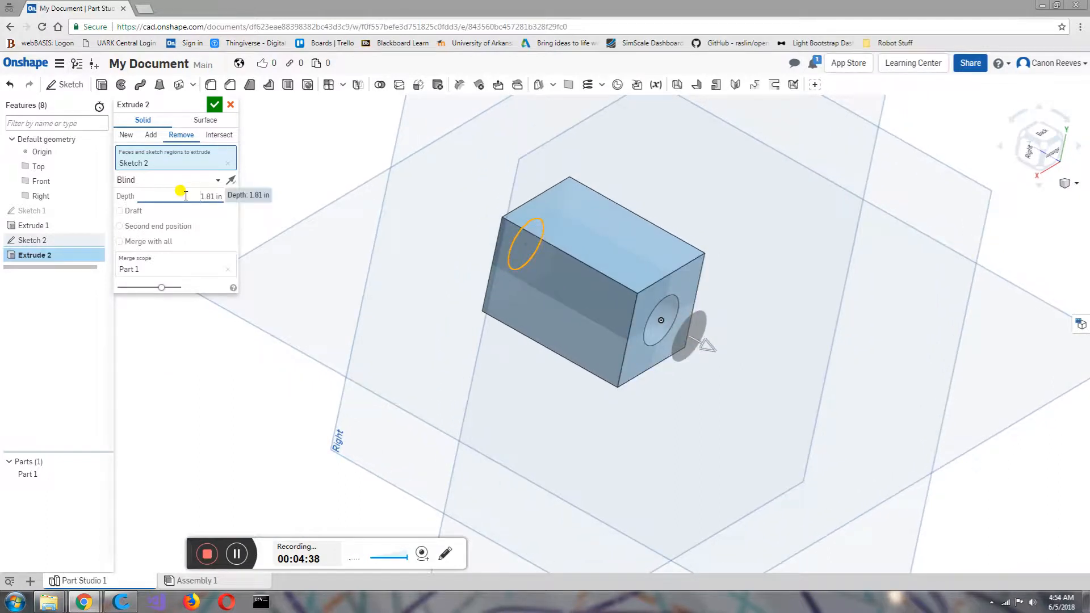
drag(186, 196, 262, 197)
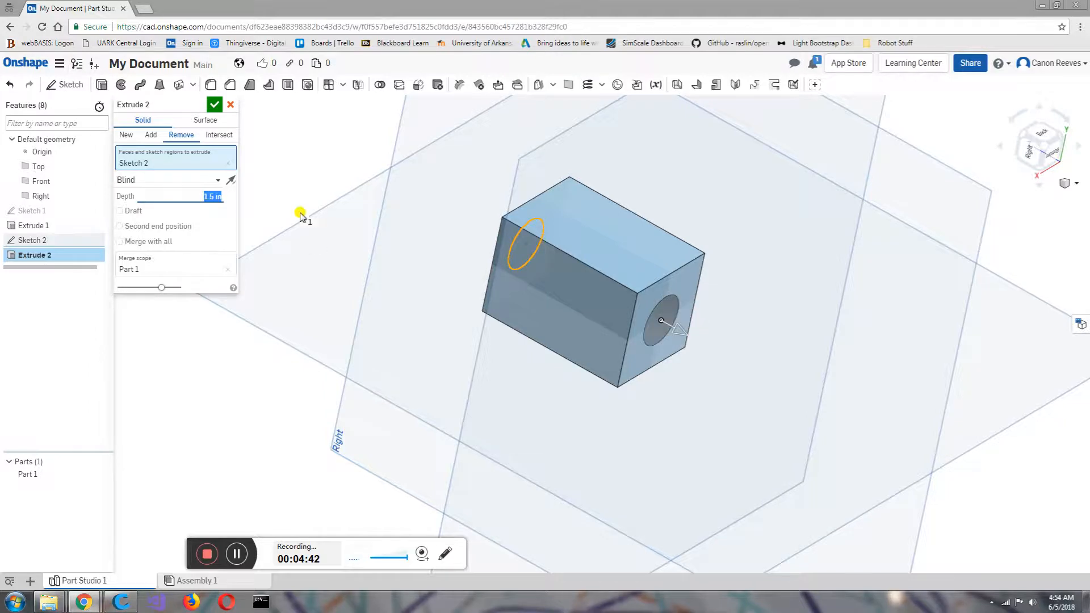
scroll(644, 301, up, 3)
mouse_move(664, 307)
right_down()
mouse_move(645, 301)
mouse_move(725, 355)
mouse_move(691, 346)
mouse_move(669, 312)
right_up()
scroll(640, 299, down, 2)
scroll(640, 299, down, 2)
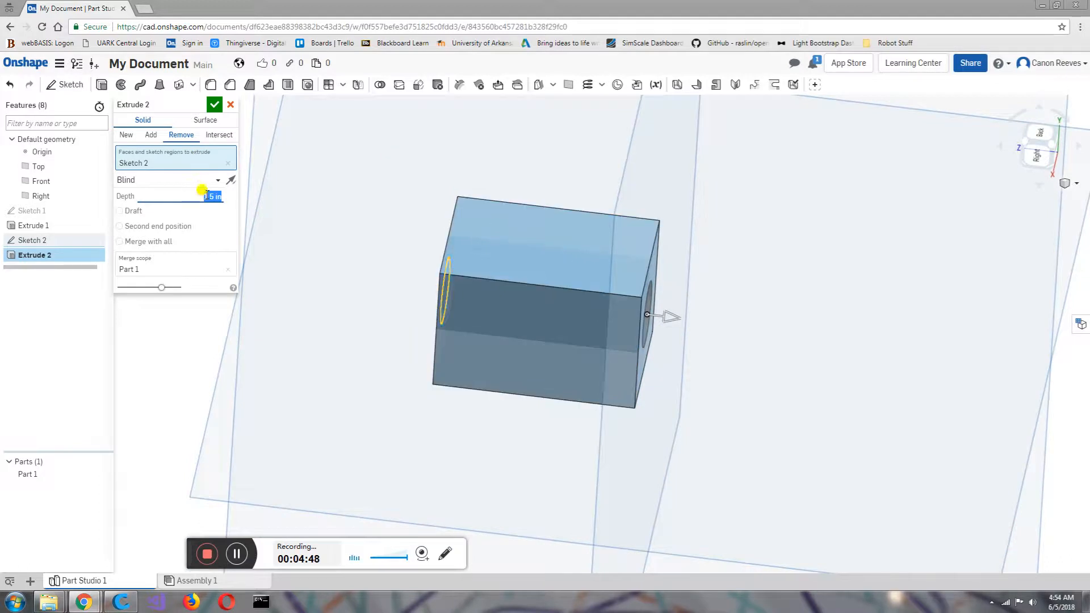
right_drag(351, 254, 200, 210)
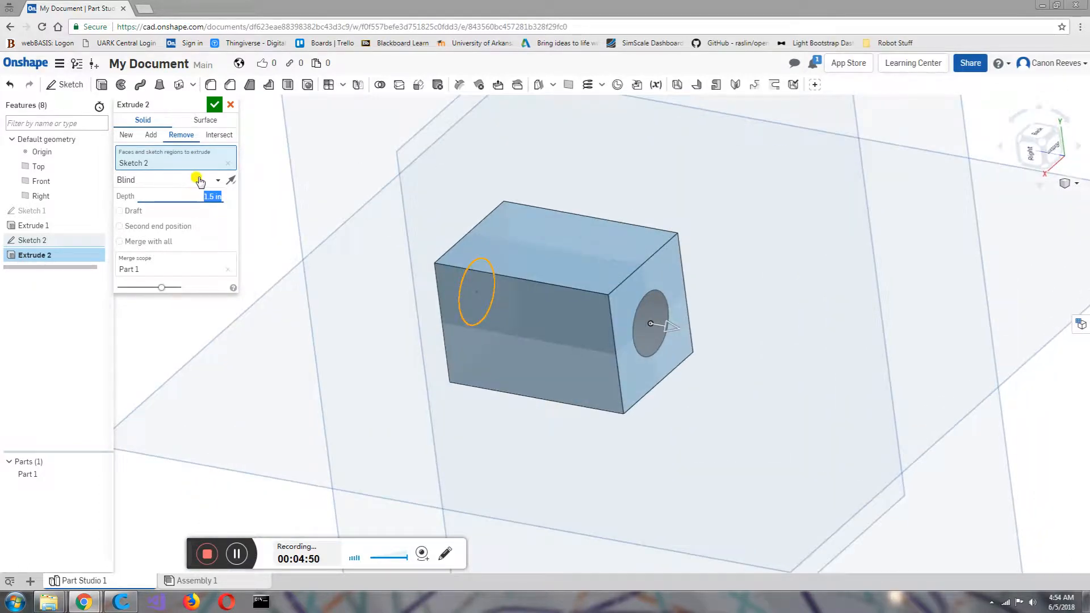
Step: Set the circular cut's end type to Up to face, ending at the block's bottom face, and accept the extrusion
click(199, 180)
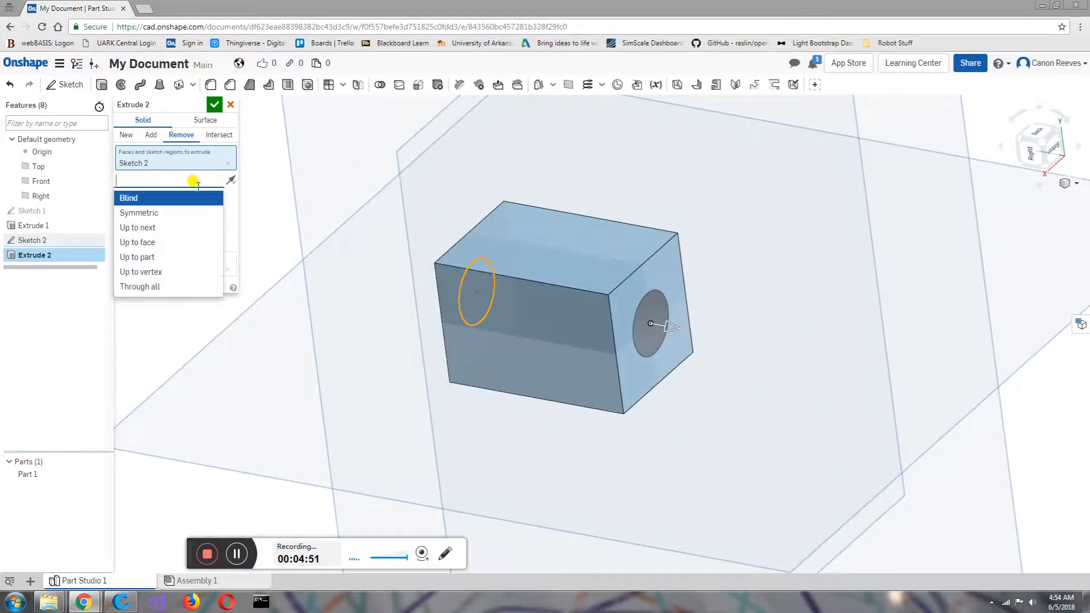
click(148, 242)
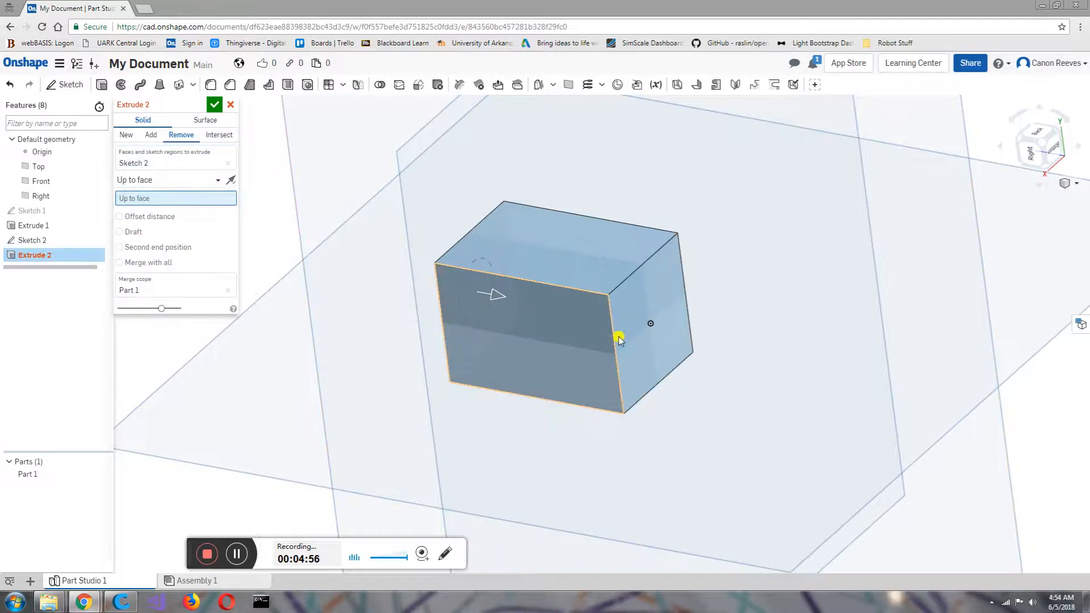
click(641, 346)
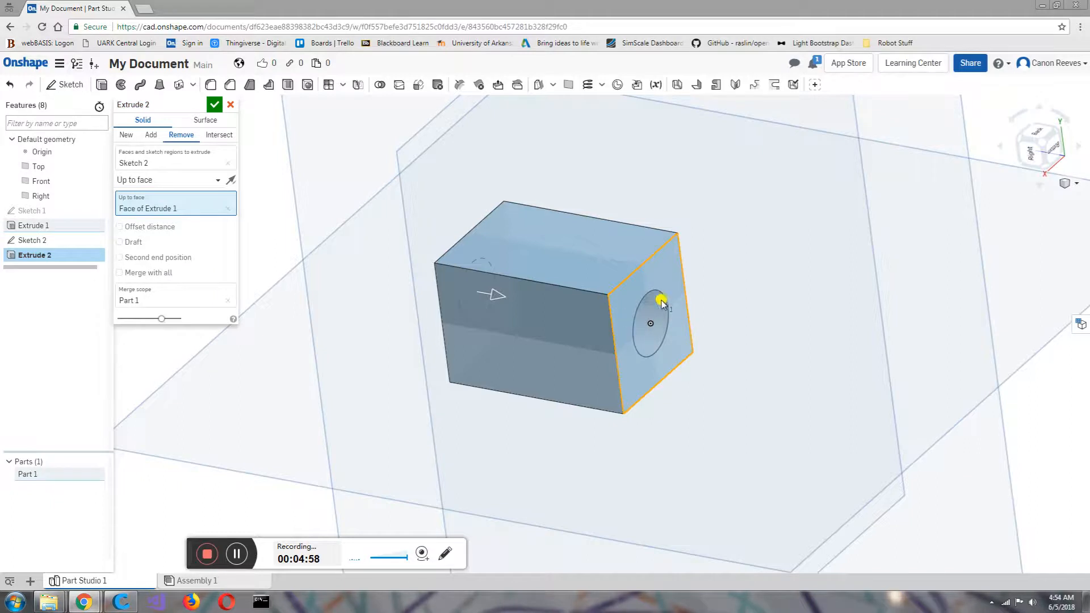
click(213, 106)
right_drag(409, 273, 590, 301)
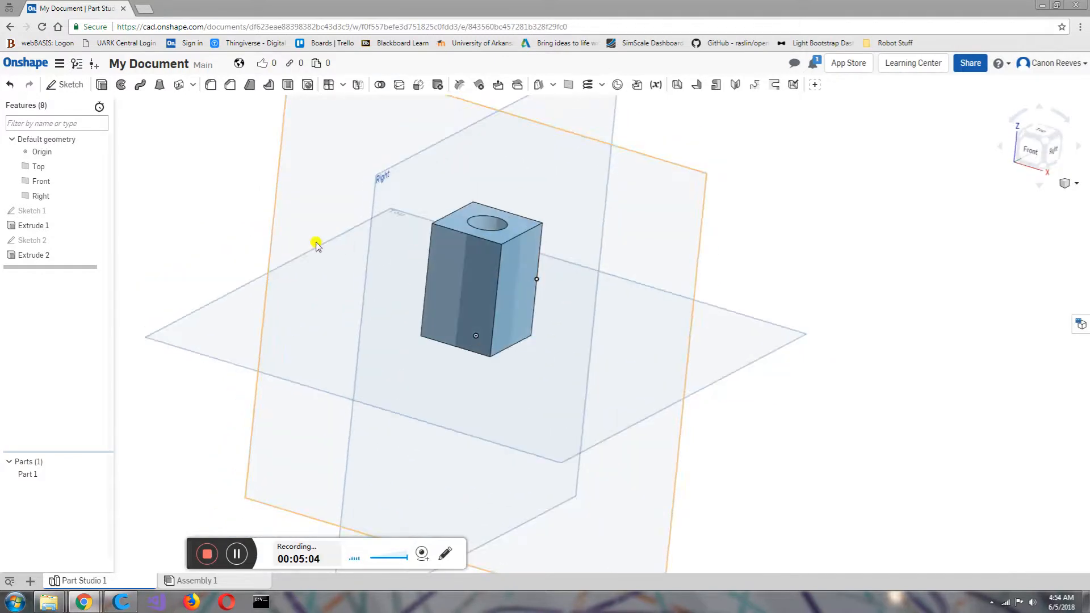
Step: Edit the block's base extrusion and set its depth to 1 in
double_click(32, 225)
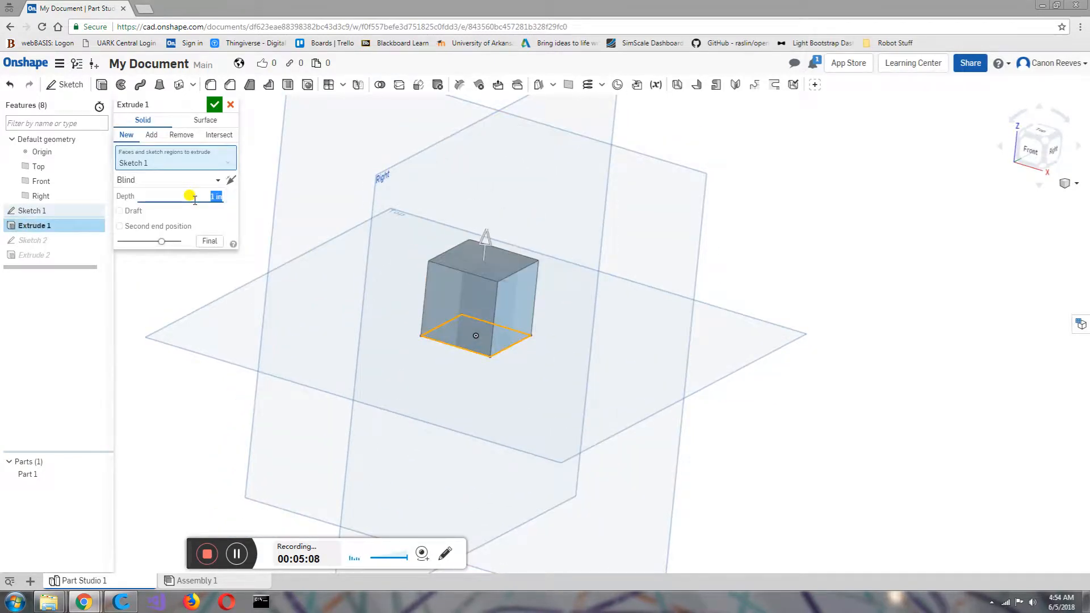
click(214, 104)
right_drag(411, 265, 478, 361)
scroll(477, 335, up, 3)
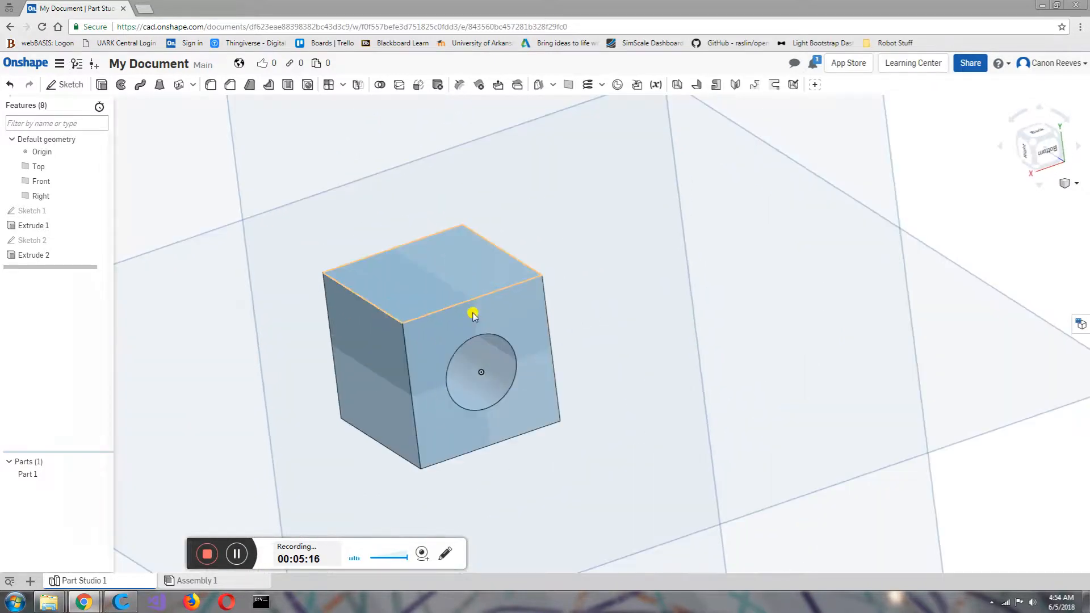
right_drag(474, 312, 227, 141)
scroll(434, 267, up, 2)
click(101, 86)
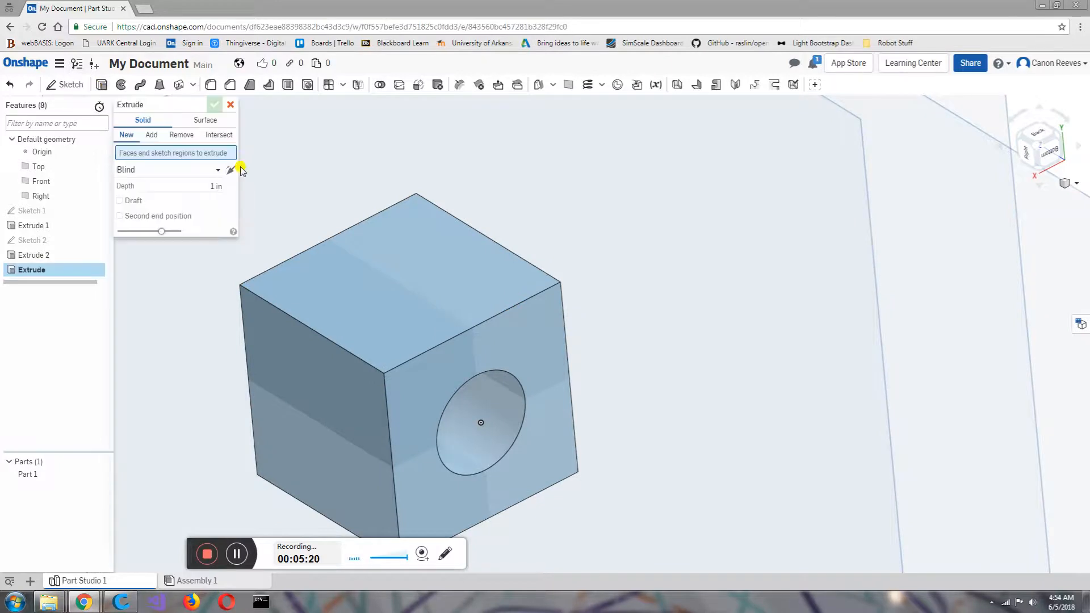
scroll(360, 182, down, 3)
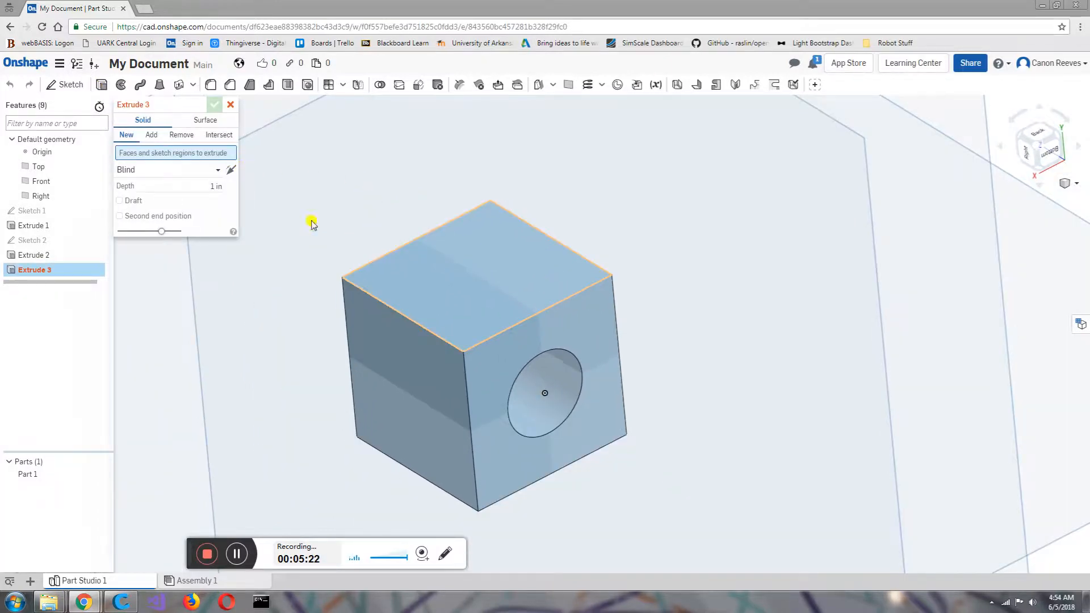
click(467, 272)
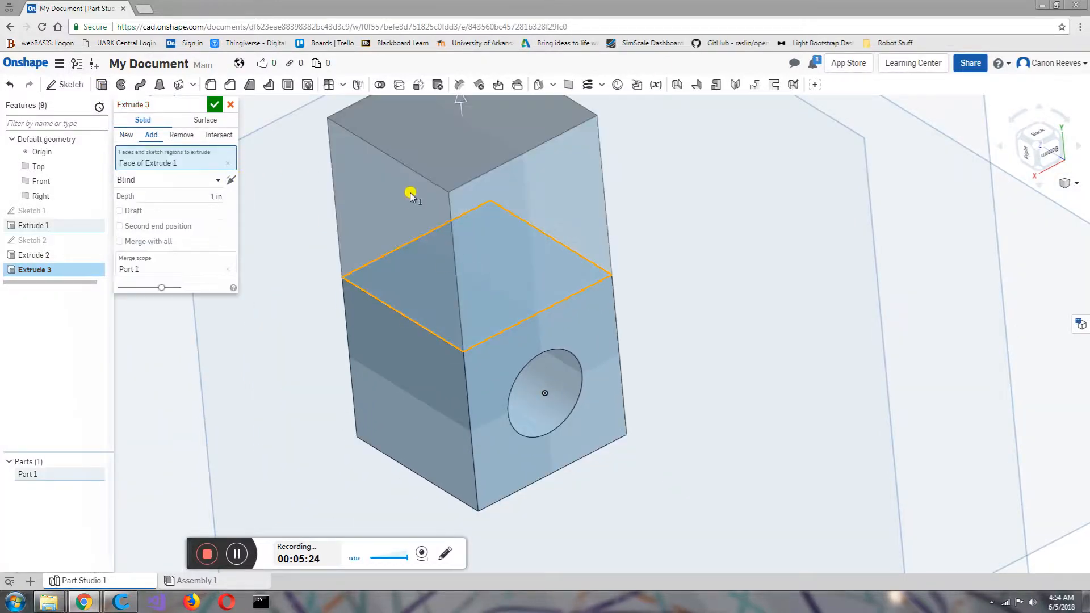
scroll(396, 211, down, 3)
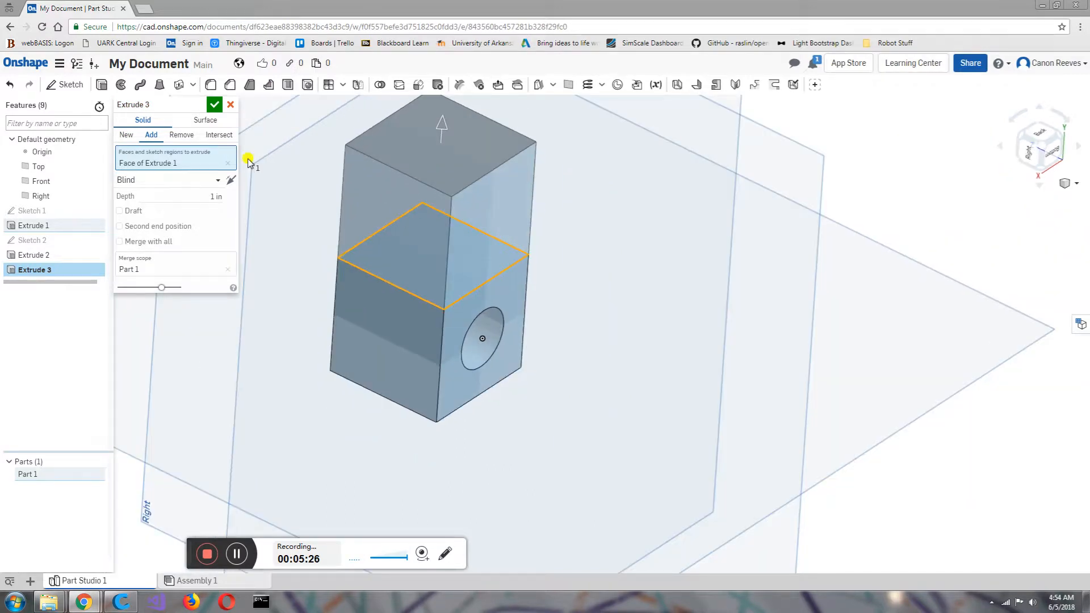
click(229, 105)
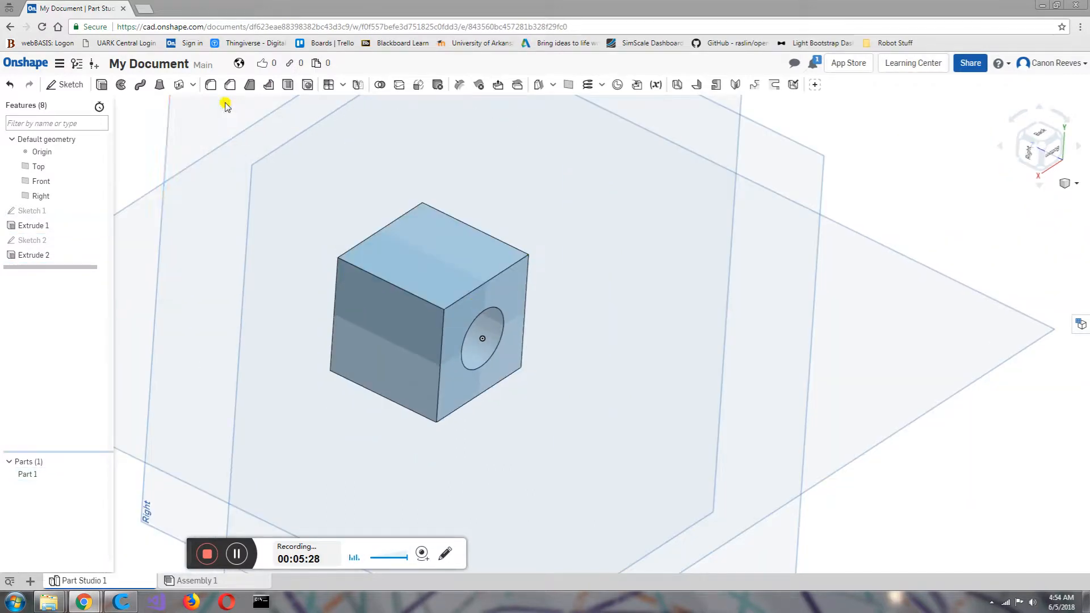
click(100, 88)
click(455, 315)
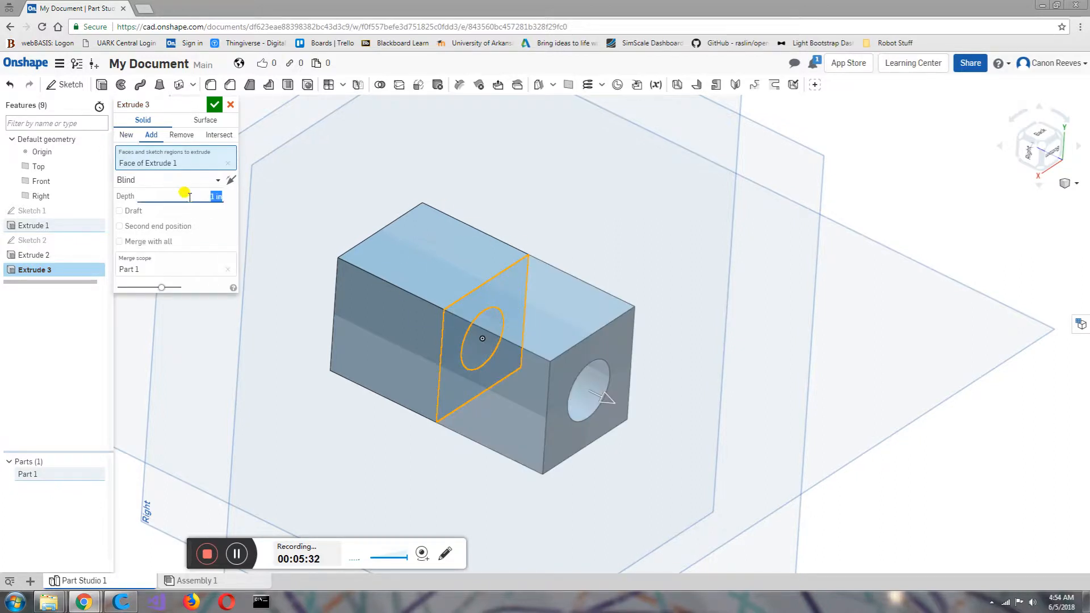
key(Return)
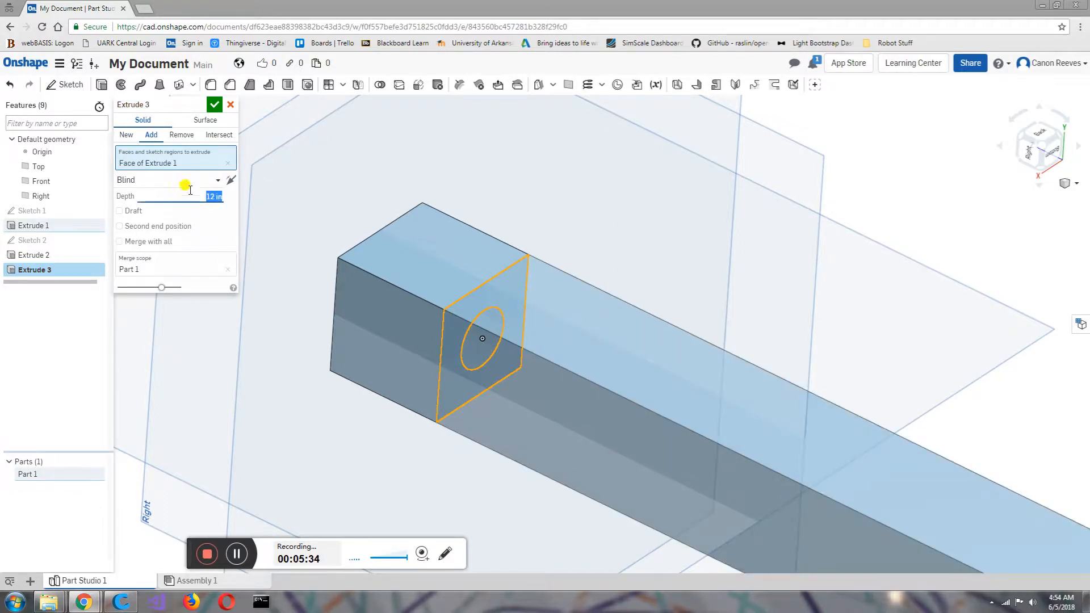
click(185, 180)
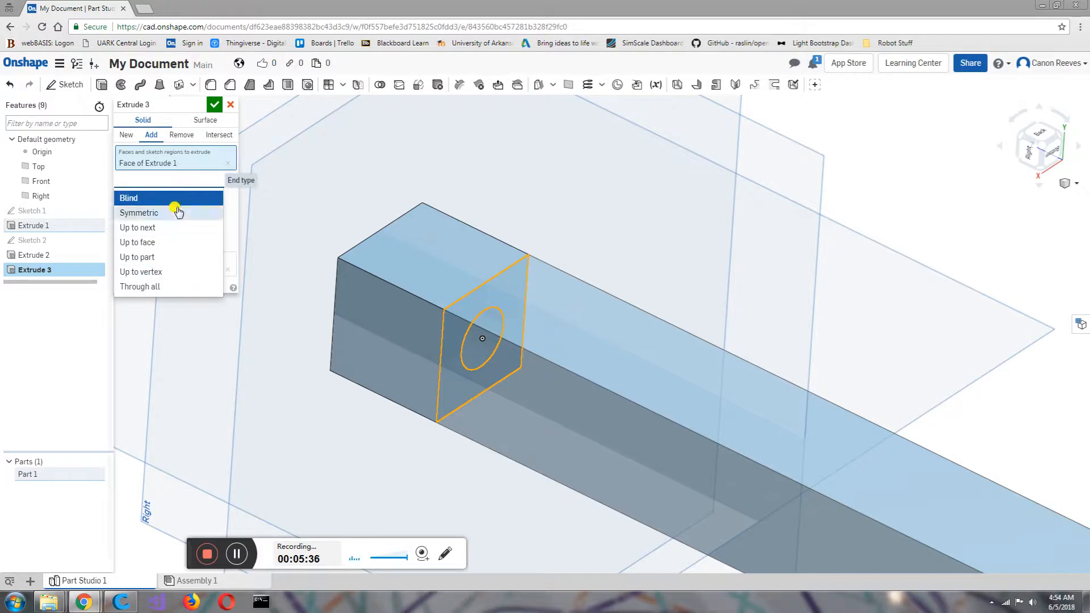
click(225, 179)
click(214, 197)
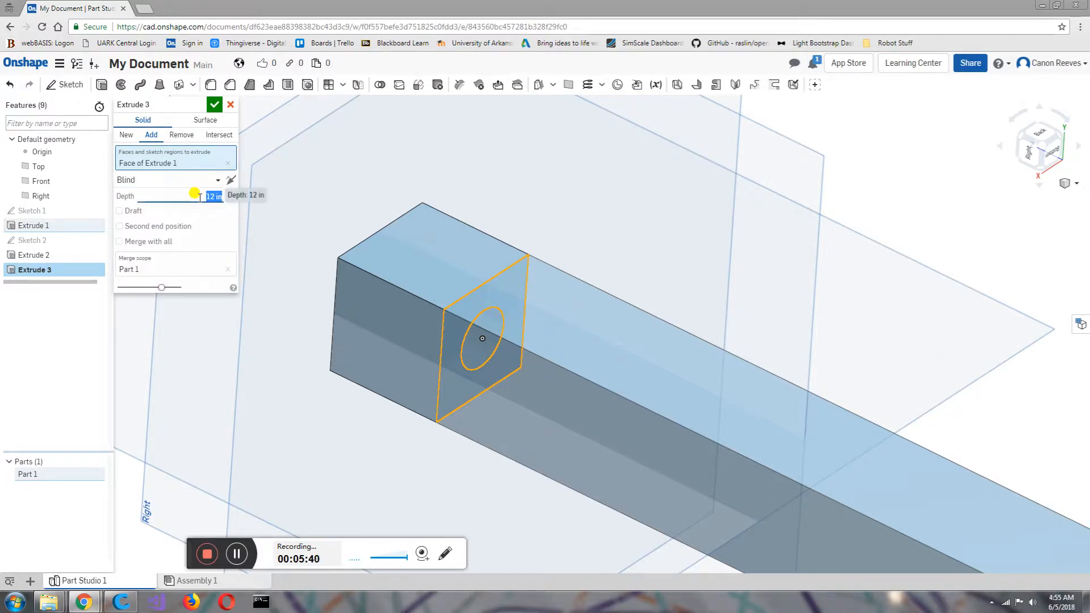
click(231, 104)
Step: Undo the block's last depth change, the circular cut and the circle sketch, leaving only the base extrusion
scroll(377, 260, down, 5)
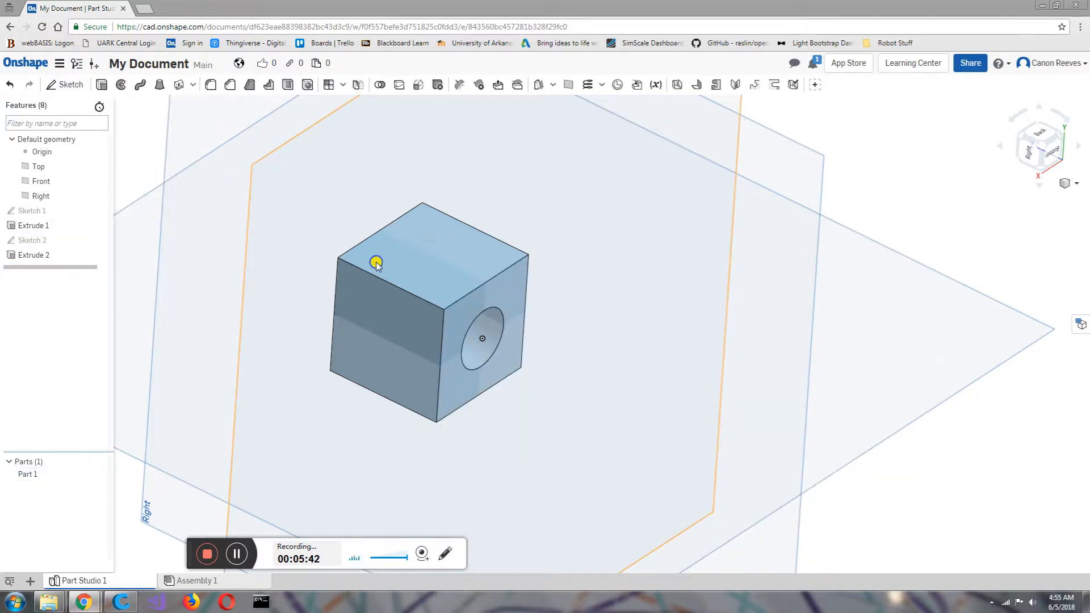
mouse_move(377, 261)
right_down()
mouse_move(335, 243)
mouse_move(290, 272)
mouse_move(346, 246)
mouse_move(365, 270)
mouse_move(387, 267)
right_up()
scroll(387, 267, up, 4)
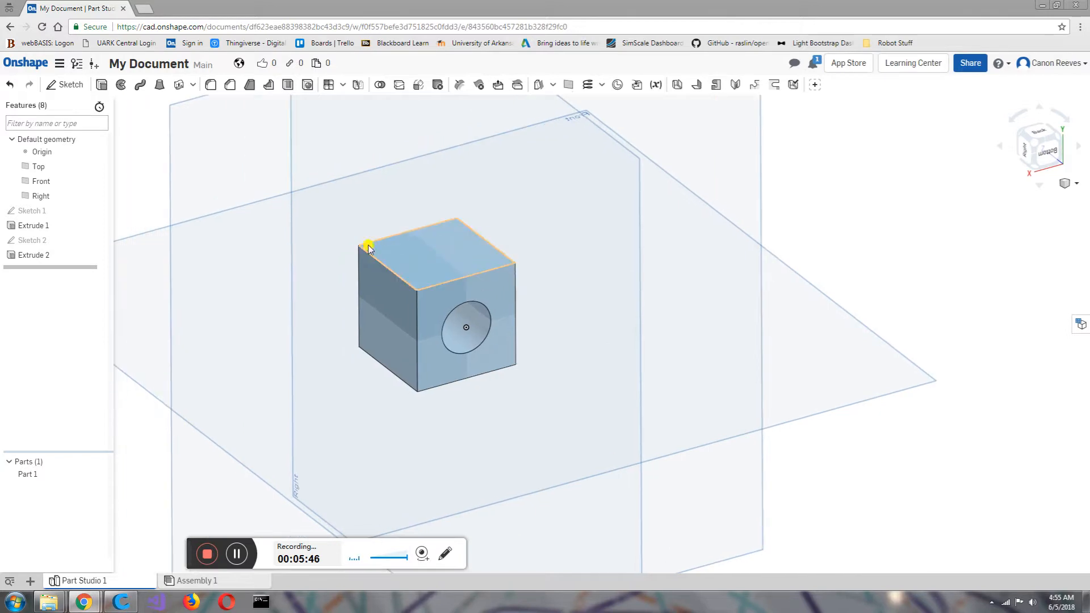
click(11, 87)
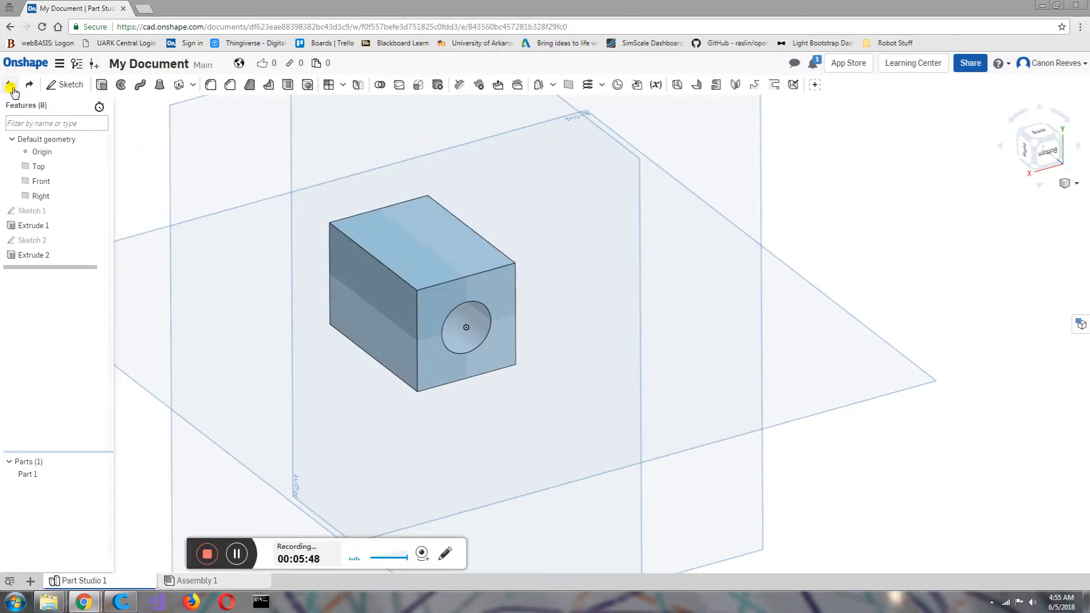
click(12, 86)
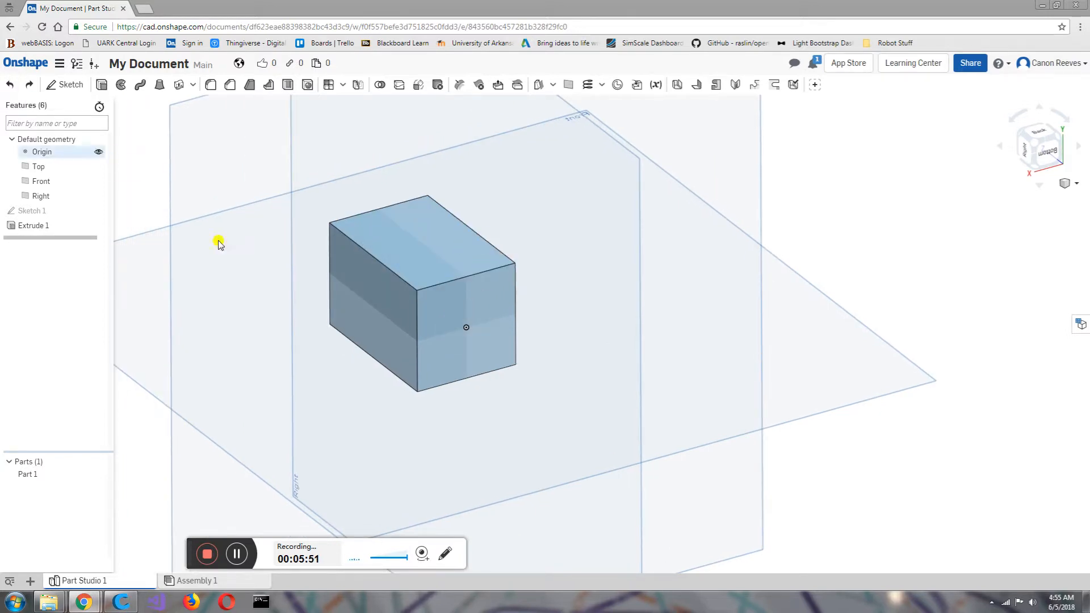
Step: Edit Extrude 1 and set the block's depth to 1 in
double_click(38, 226)
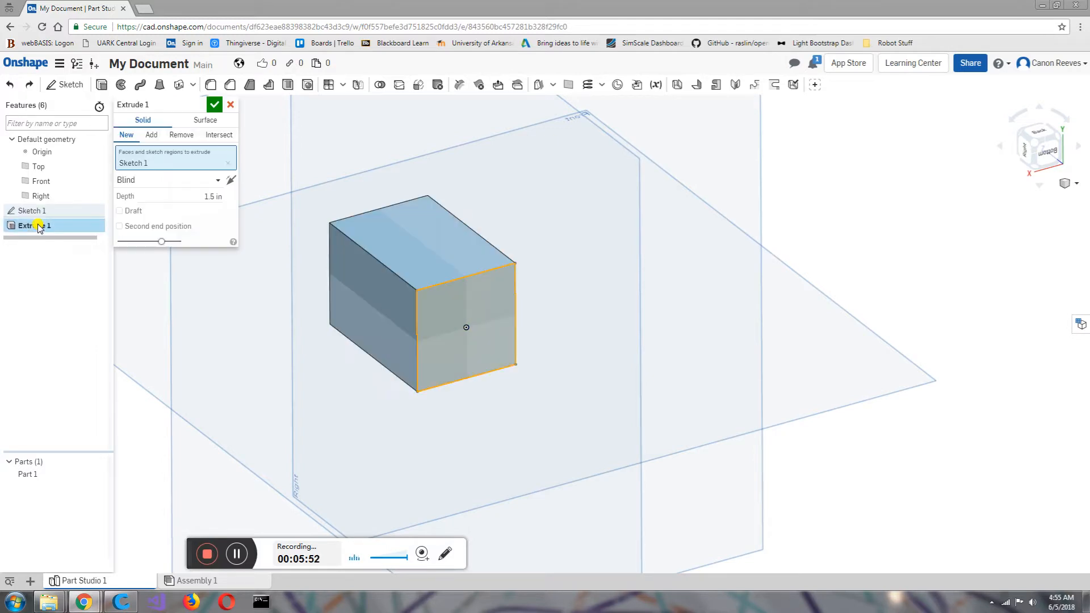
click(201, 198)
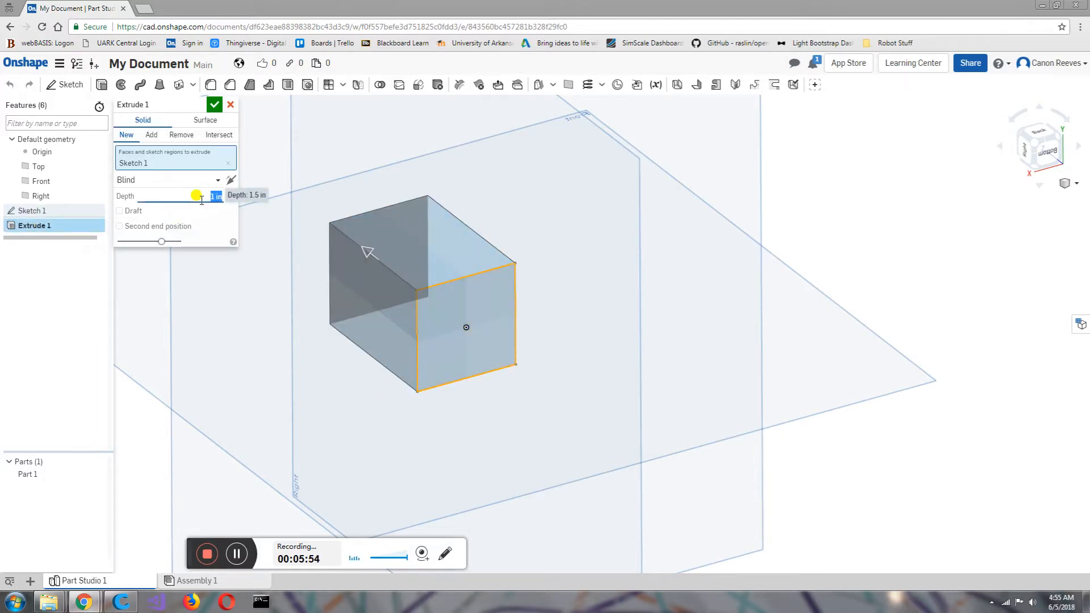
click(213, 108)
right_drag(333, 255, 352, 306)
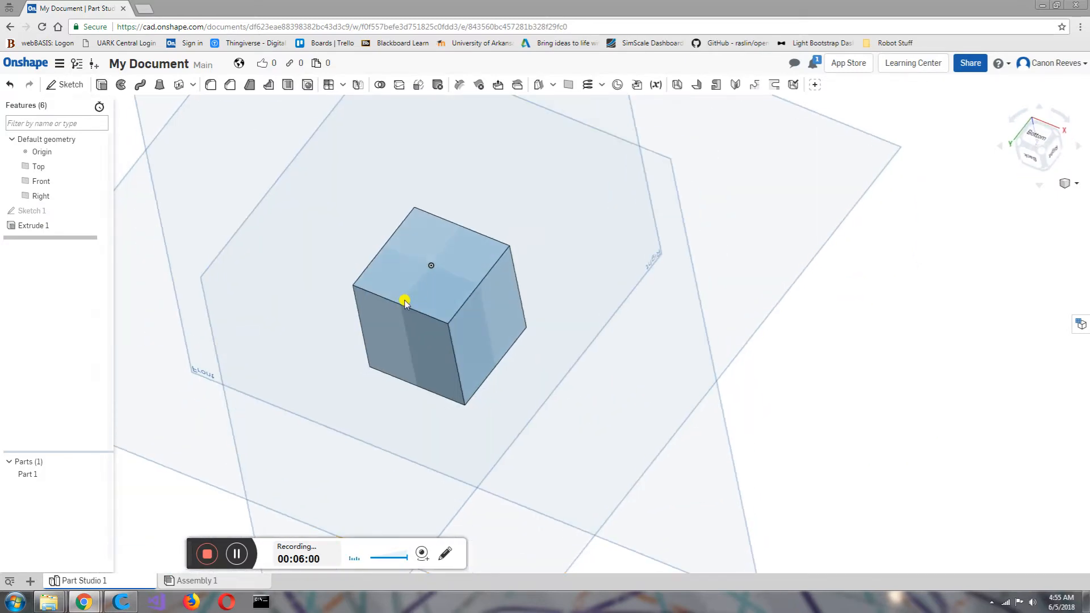
scroll(428, 283, up, 4)
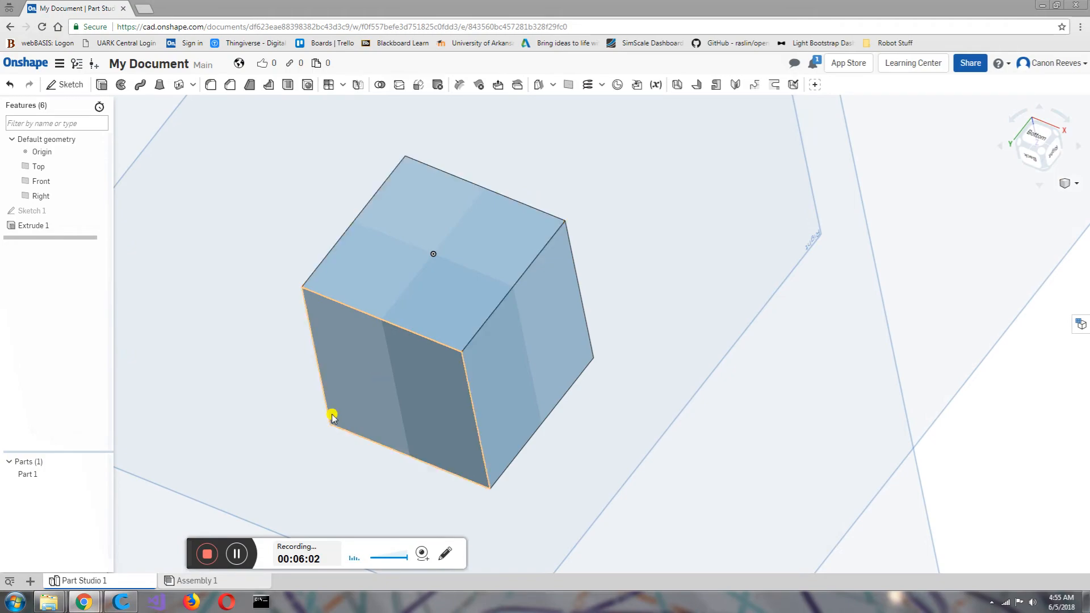